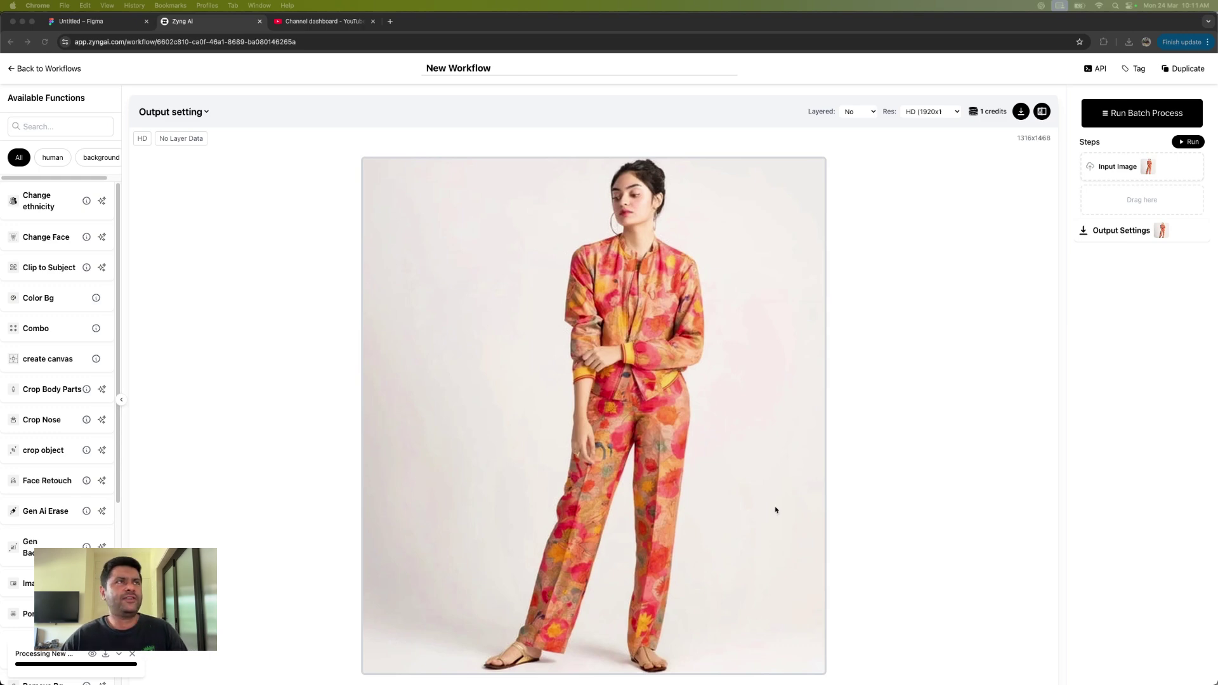
# Find the Crop Body Parts function by searching for "body", add it as a workflow step and open its parameters.
pyautogui.click(65, 120)
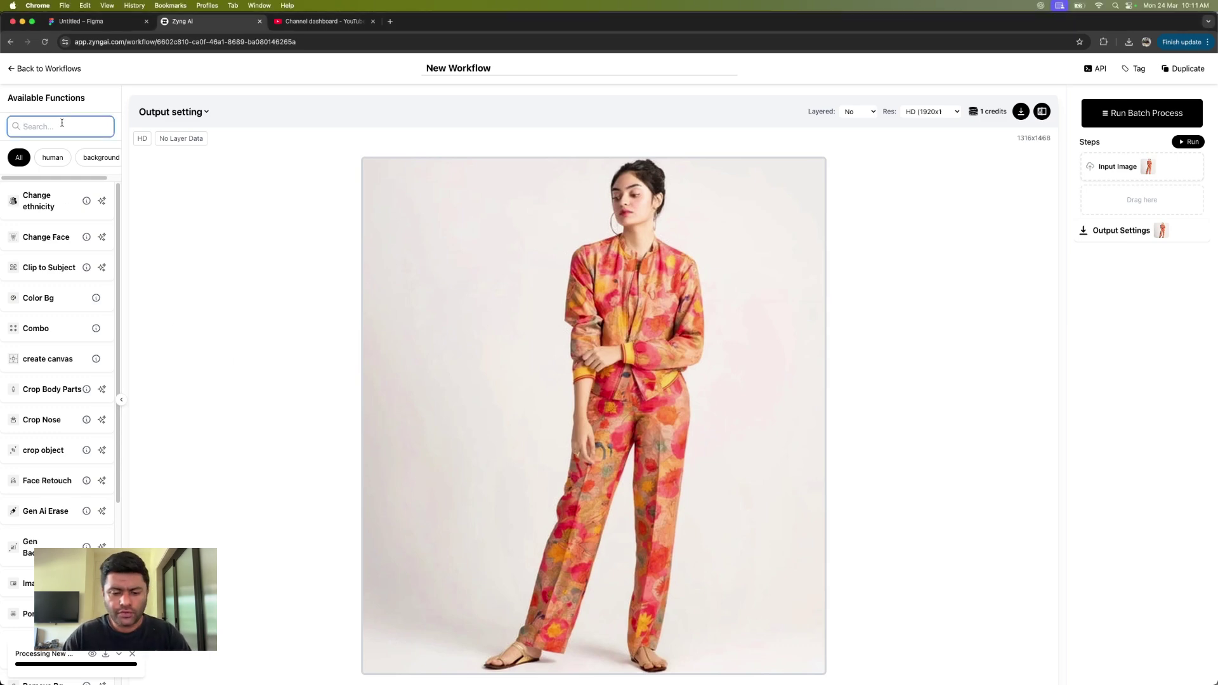
pyautogui.write('body')
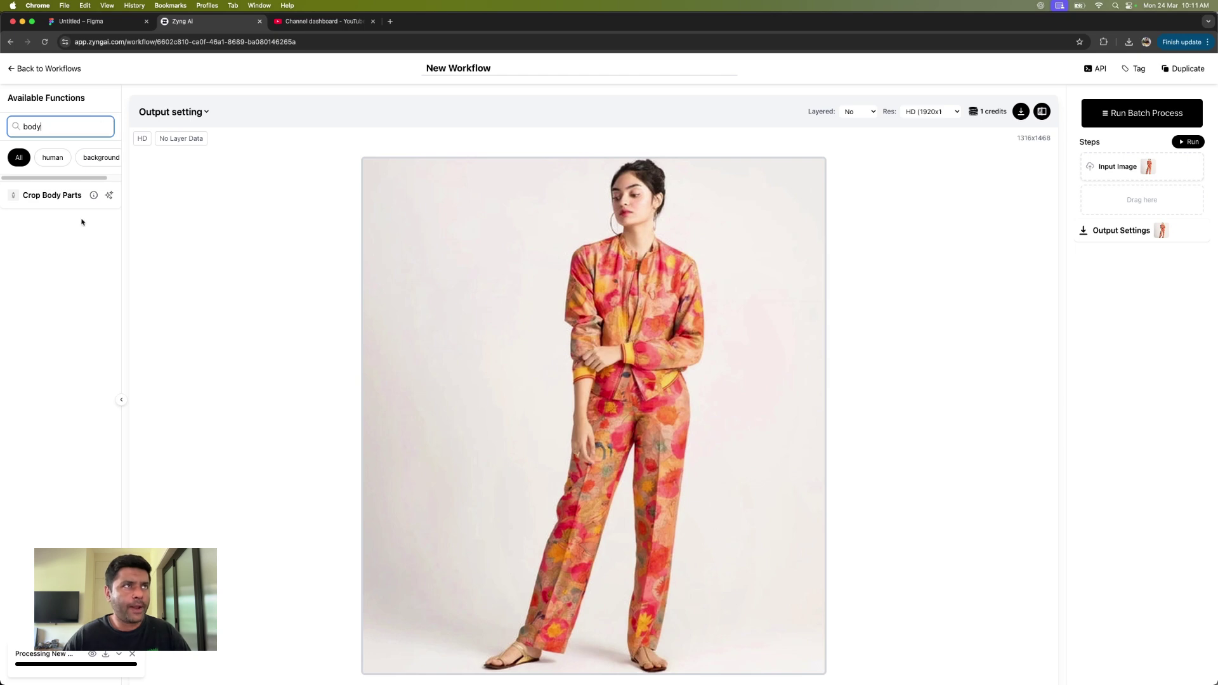
pyautogui.moveTo(64, 195); pyautogui.dragTo(1136, 202)
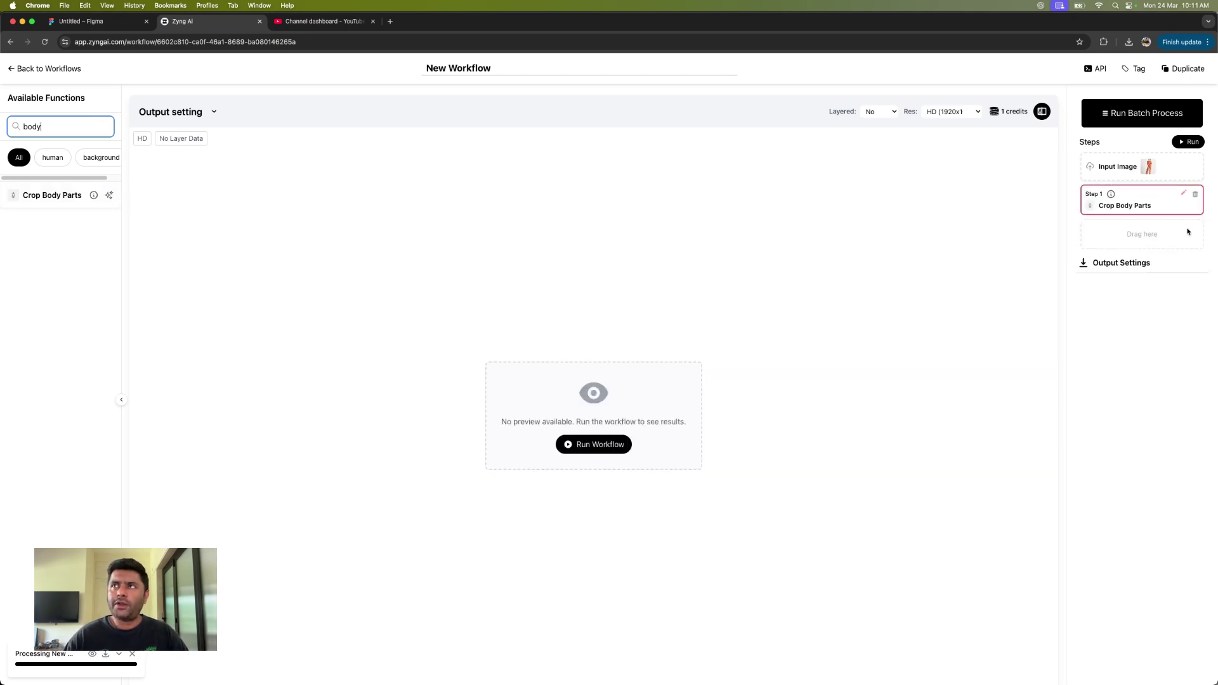
pyautogui.click(1183, 193)
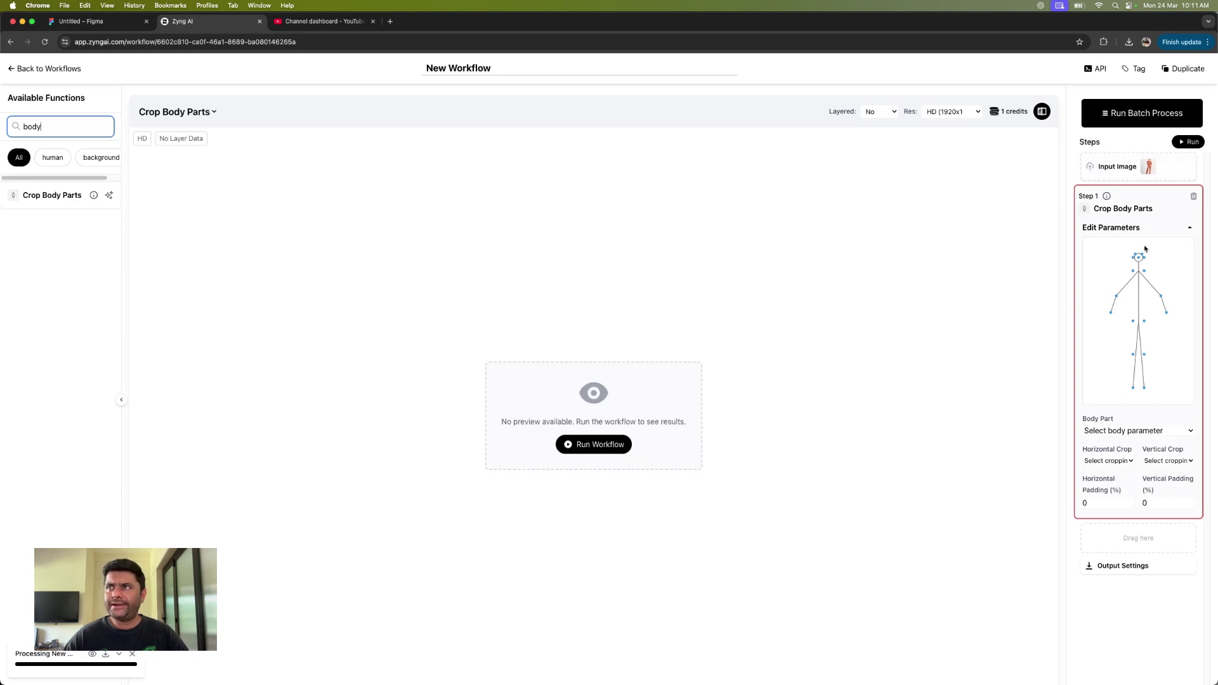
# Set the crop to the Right Knee with No Crop horizontally and Crop from Bottom vertically.
pyautogui.click(1134, 355)
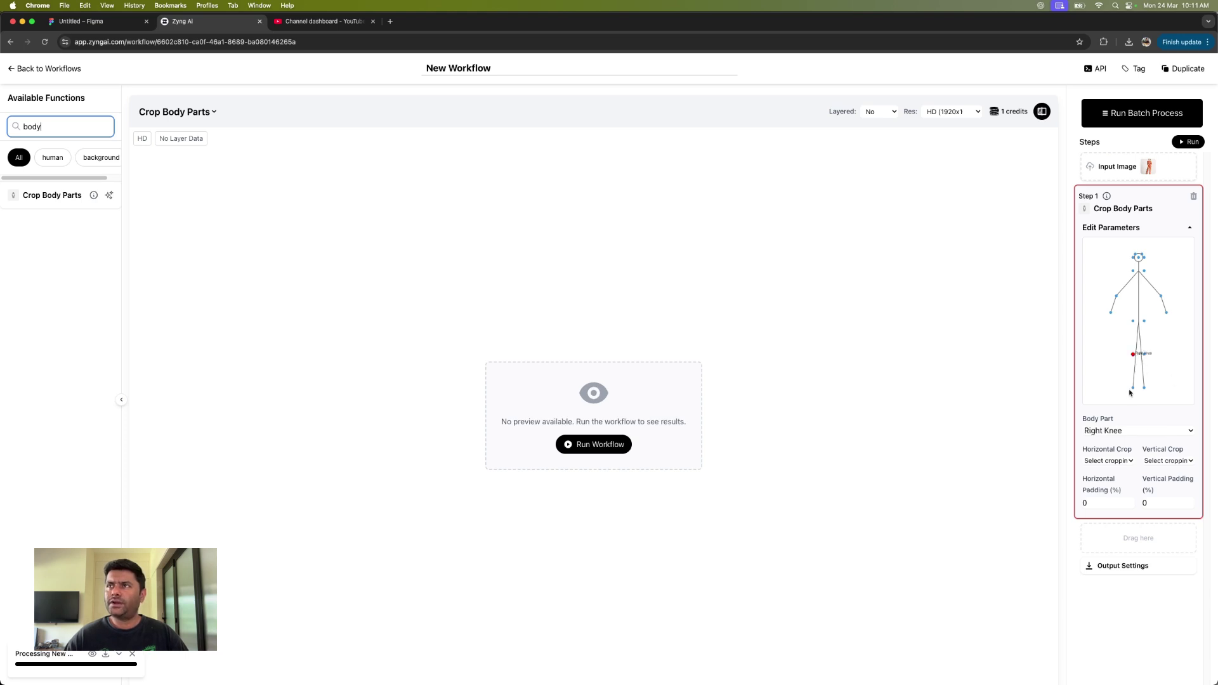
pyautogui.click(1109, 461)
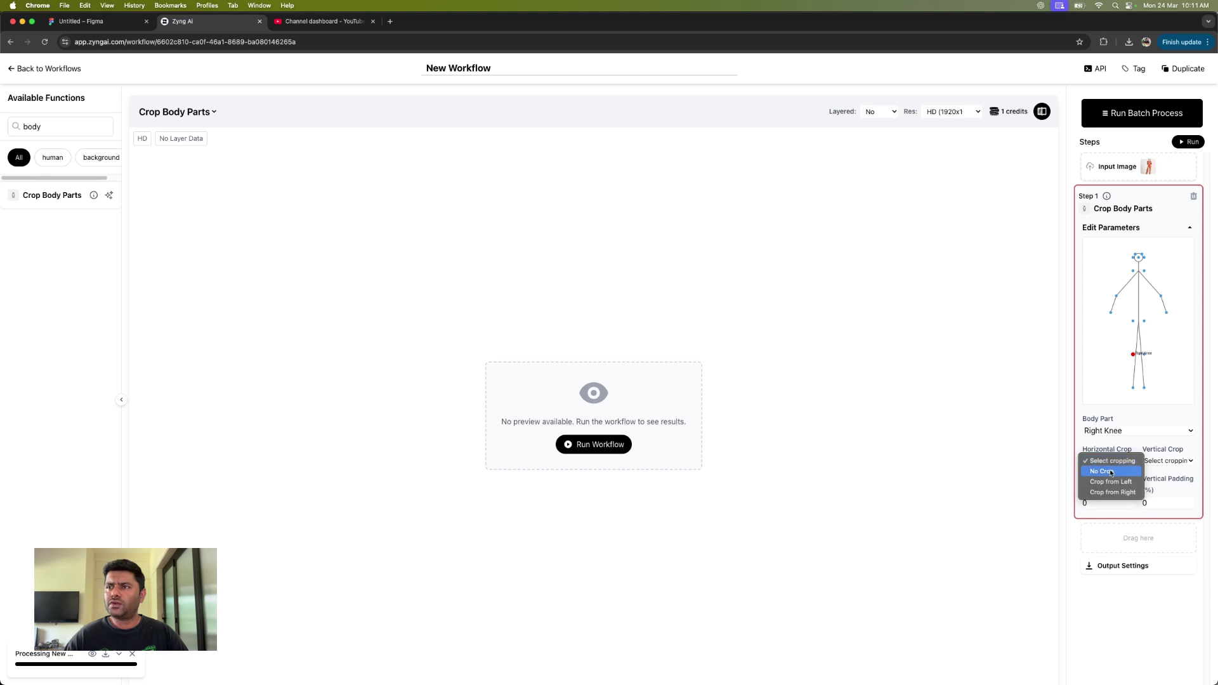
pyautogui.click(1110, 471)
pyautogui.click(1154, 463)
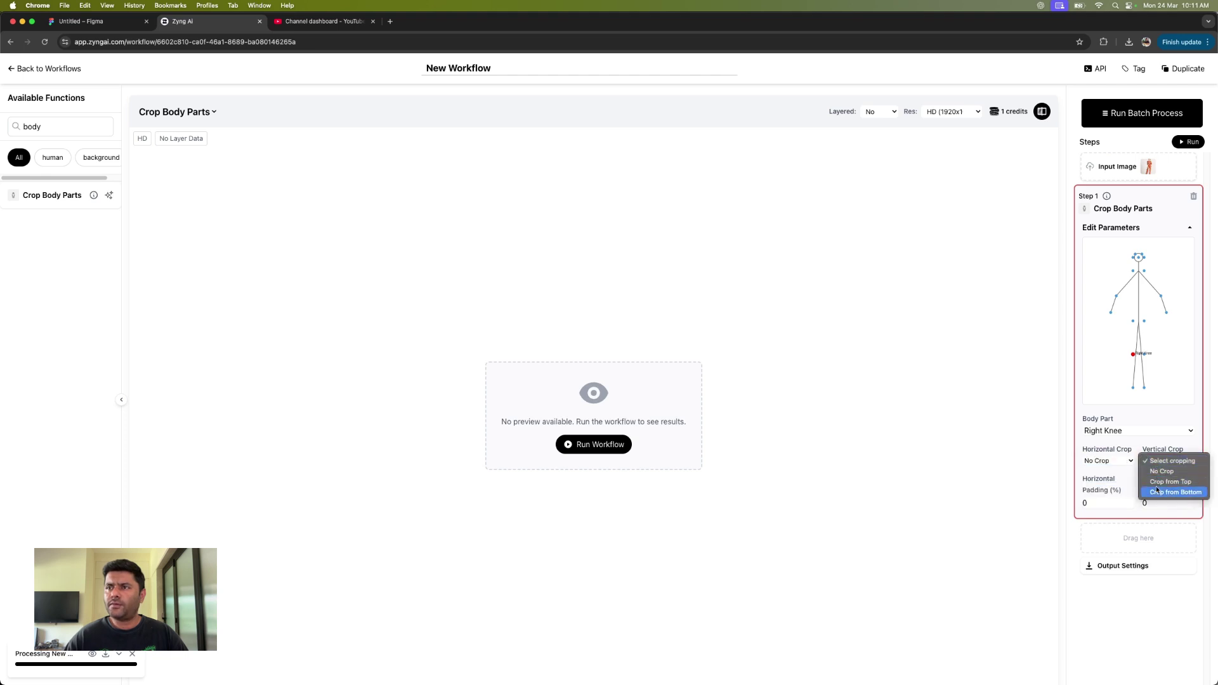
pyautogui.click(1157, 492)
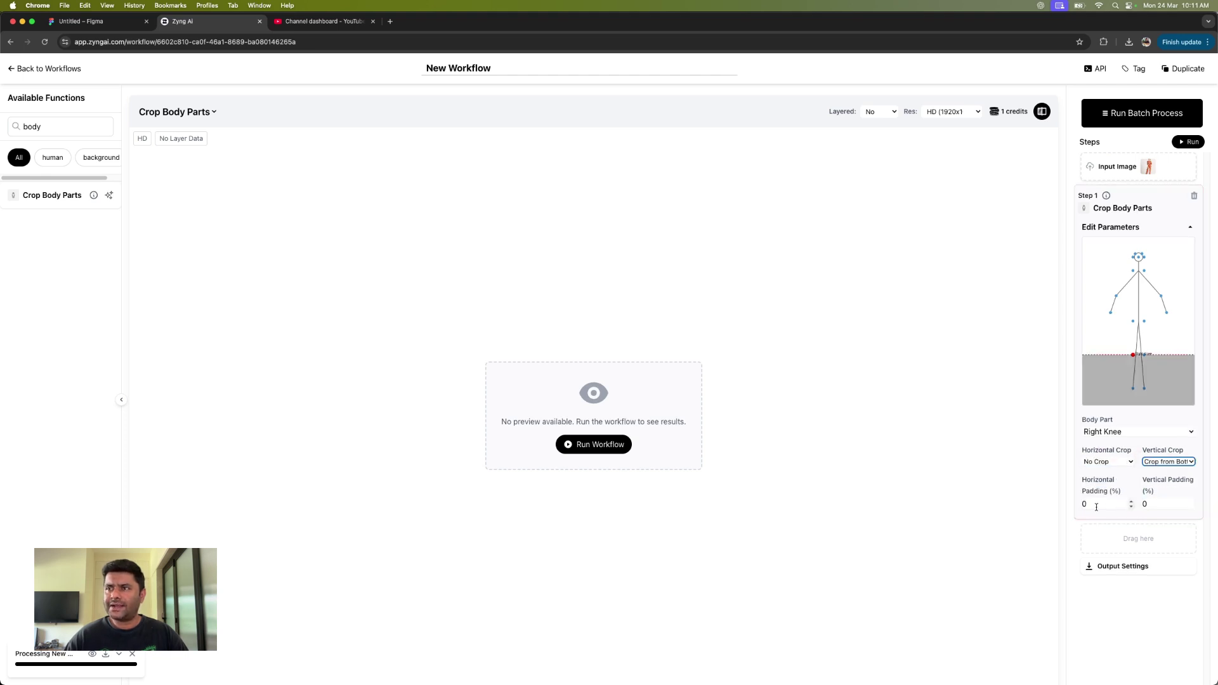
# Set the crop's horizontal padding to 8% and run the workflow.
pyautogui.click(1131, 505)
pyautogui.doubleClick(1131, 501)
pyautogui.doubleClick(1131, 501)
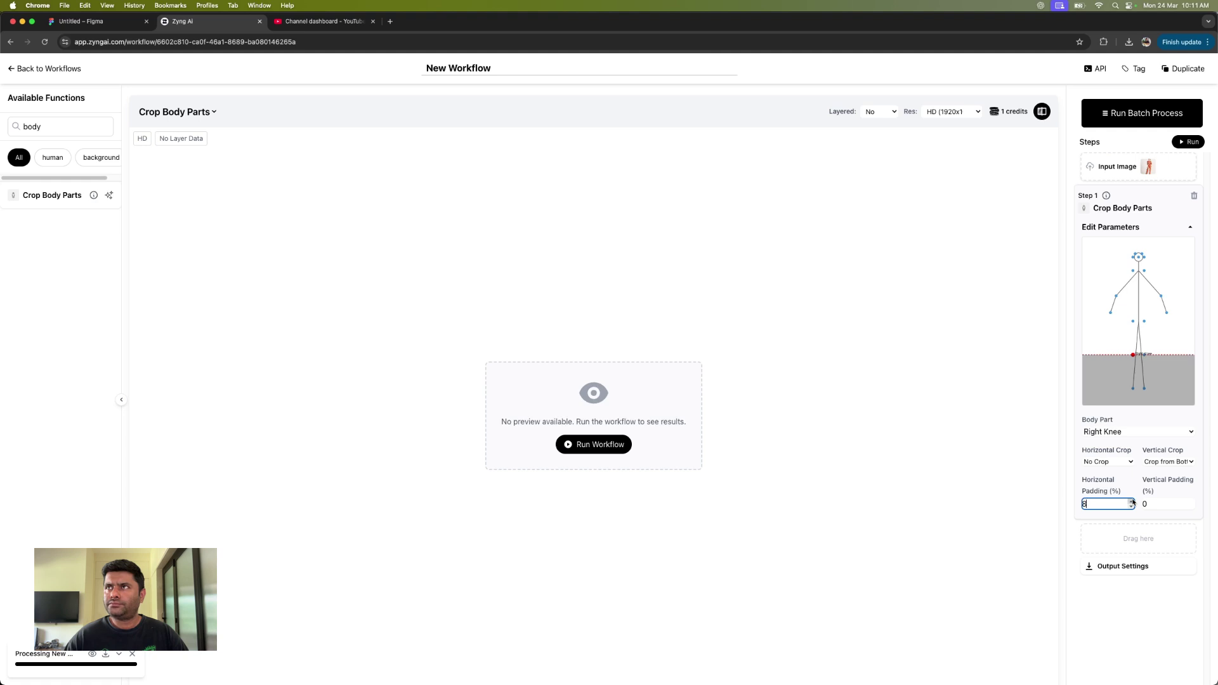
pyautogui.click(1188, 142)
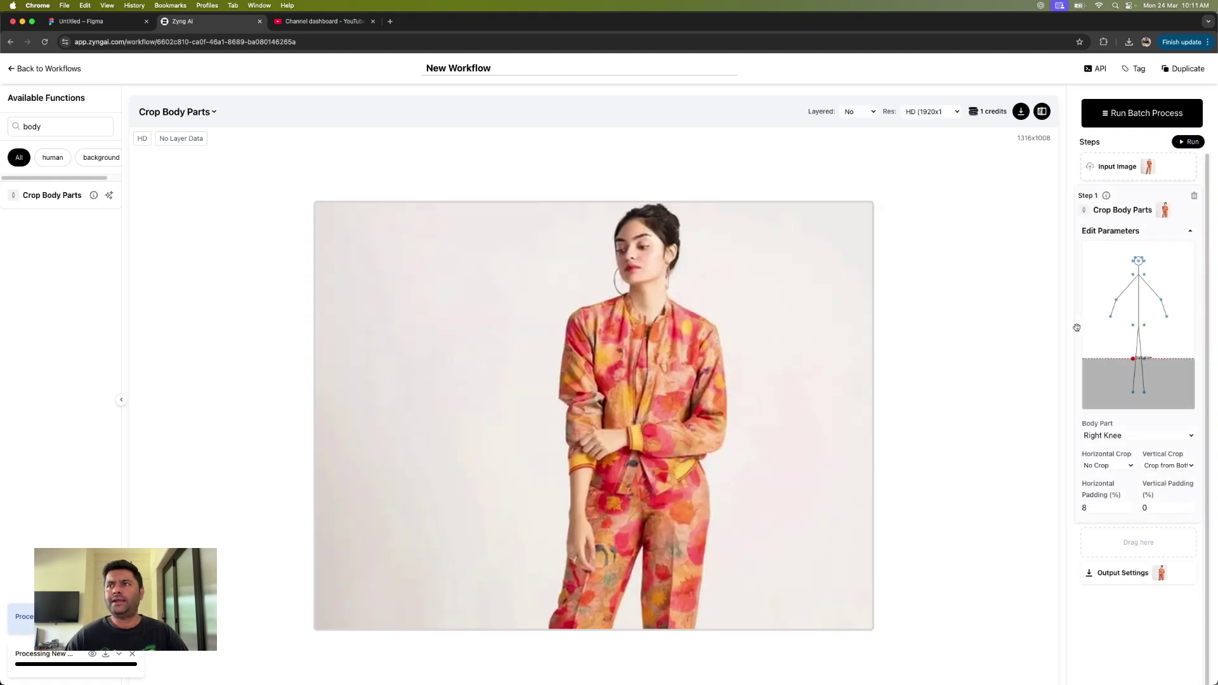
# Set the crop's vertical padding to 4% and run the workflow again.
pyautogui.click(1192, 507)
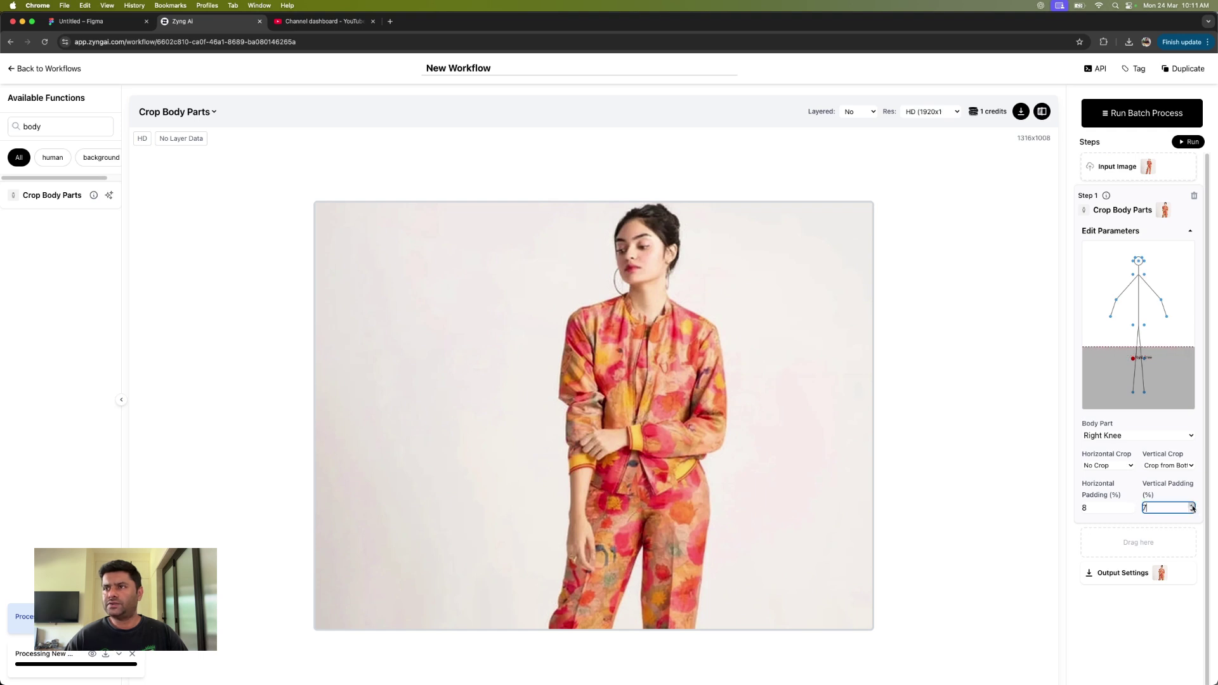
pyautogui.click(1192, 511)
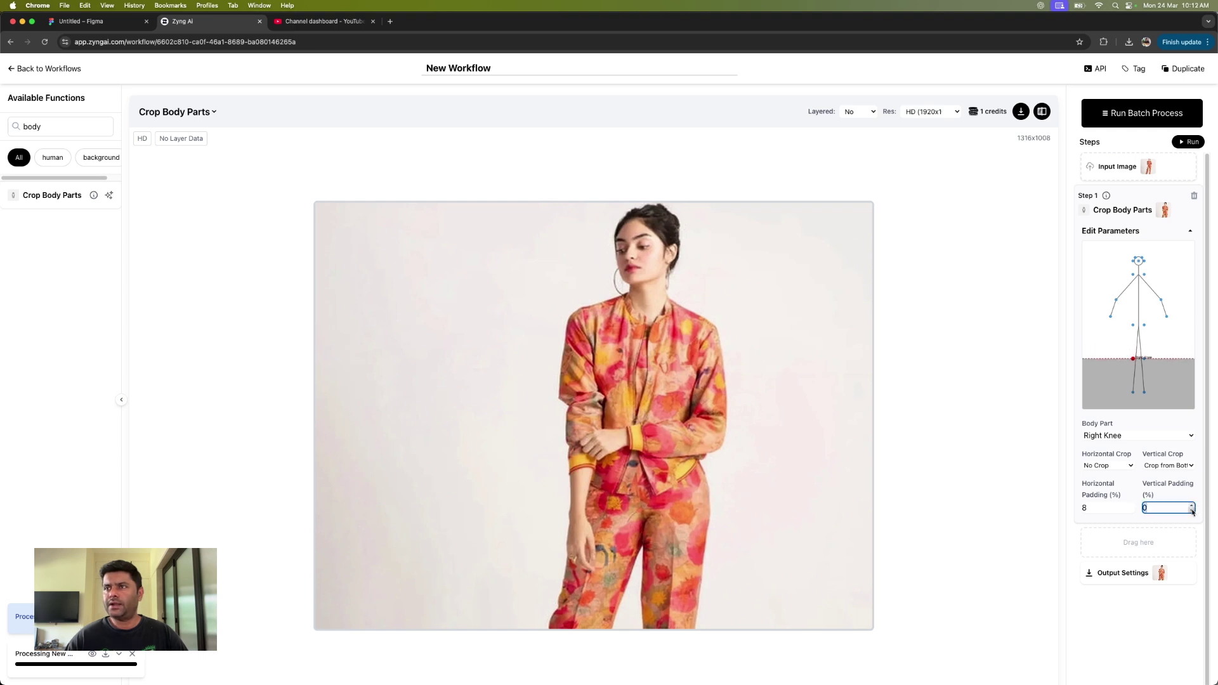
pyautogui.click(1192, 505)
pyautogui.click(1192, 505)
pyautogui.click(1185, 142)
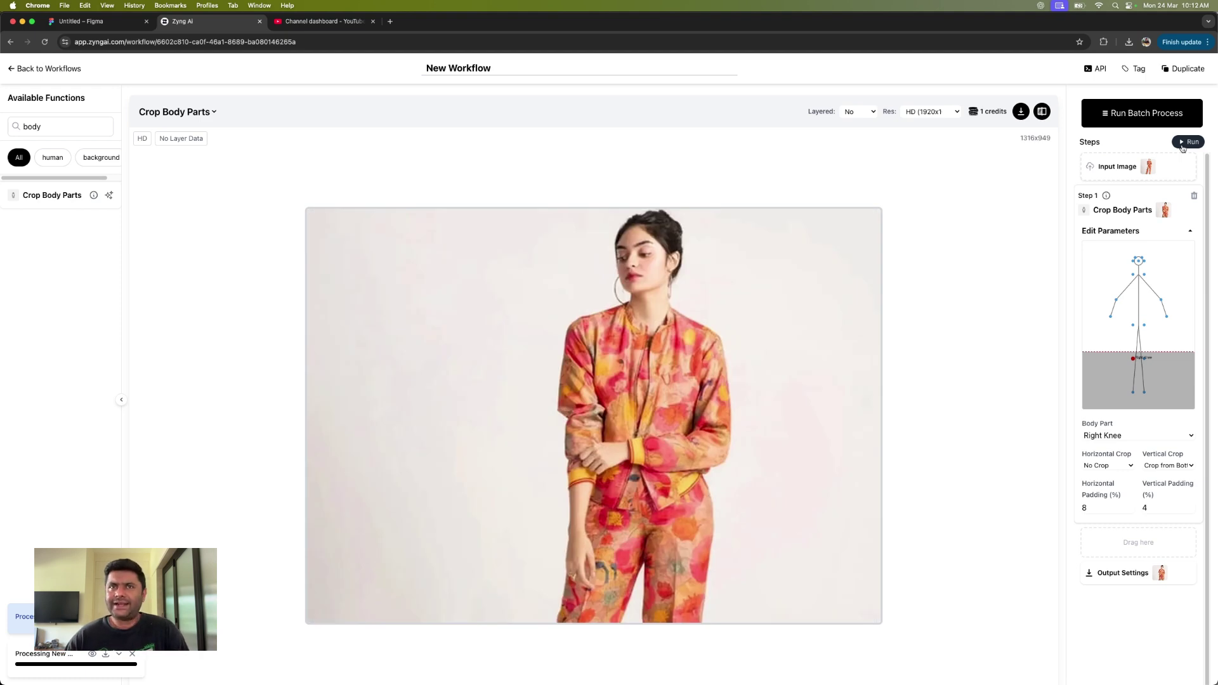
pyautogui.click(1184, 143)
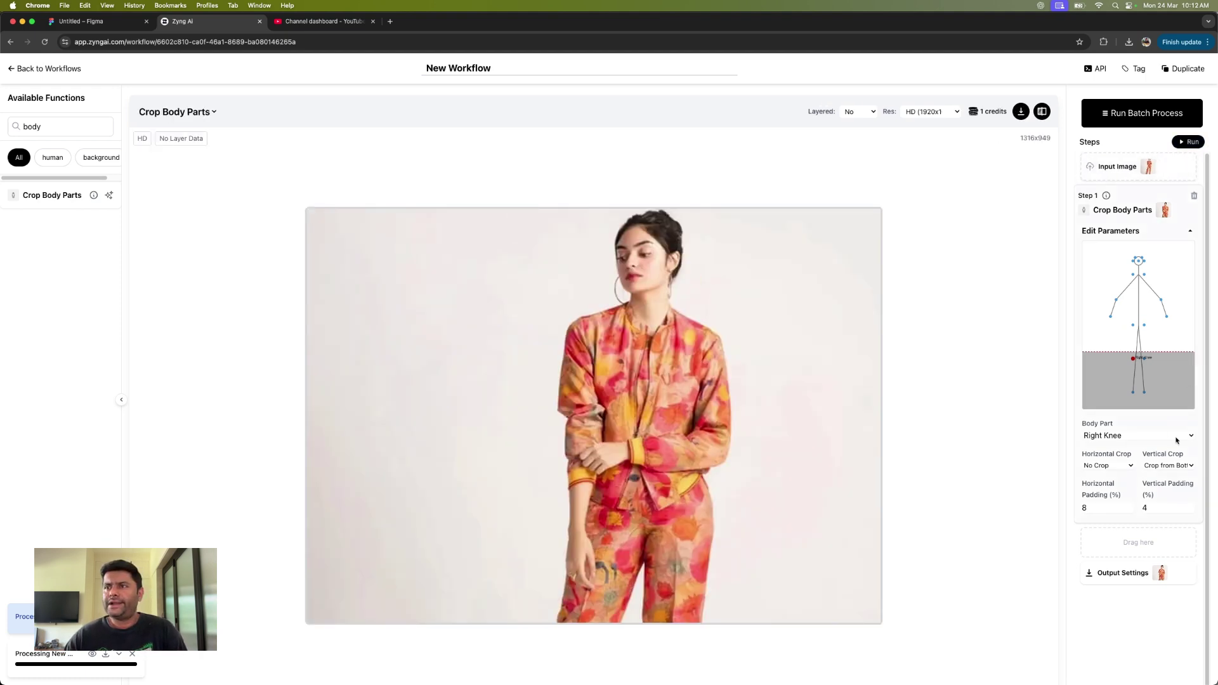
# Reset both the horizontal and the vertical padding of the body crop to 0%.
pyautogui.click(1131, 509)
pyautogui.click(1131, 510)
pyautogui.click(1131, 510)
pyautogui.click(1131, 510)
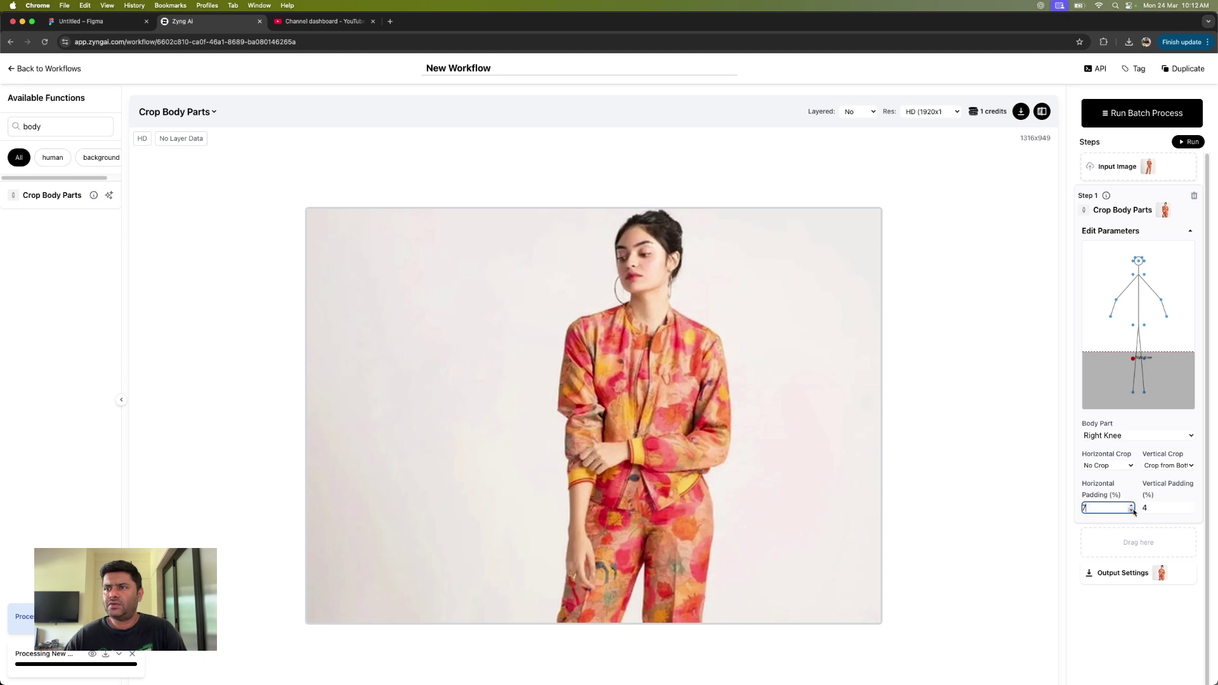
pyautogui.click(1131, 510)
pyautogui.click(1191, 511)
pyautogui.click(1191, 512)
pyautogui.click(1191, 511)
pyautogui.click(1191, 511)
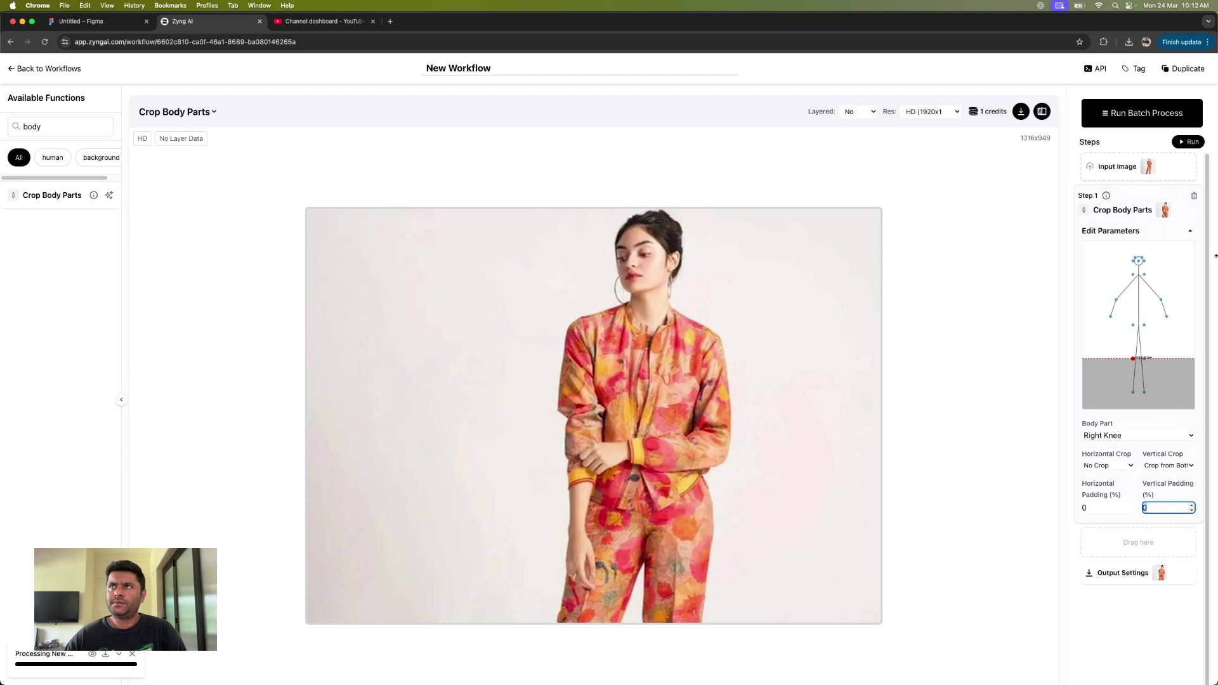
# Change the crop's body part to Right Hip and run the workflow.
pyautogui.click(1133, 325)
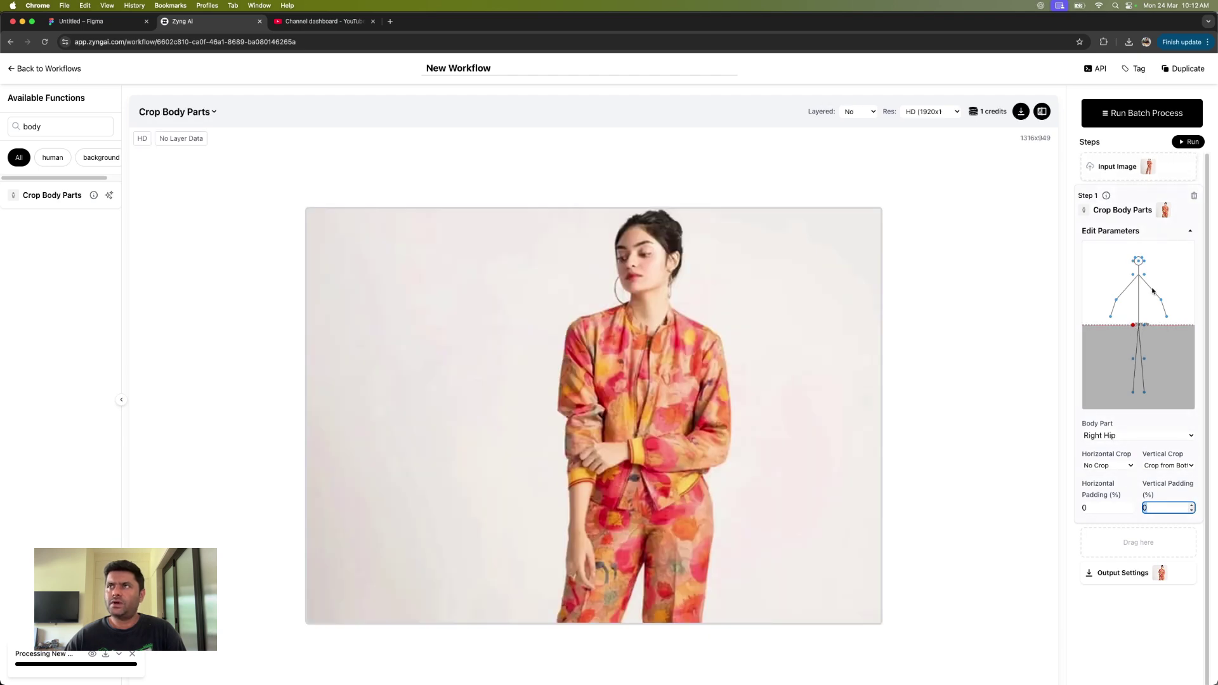
pyautogui.click(1190, 141)
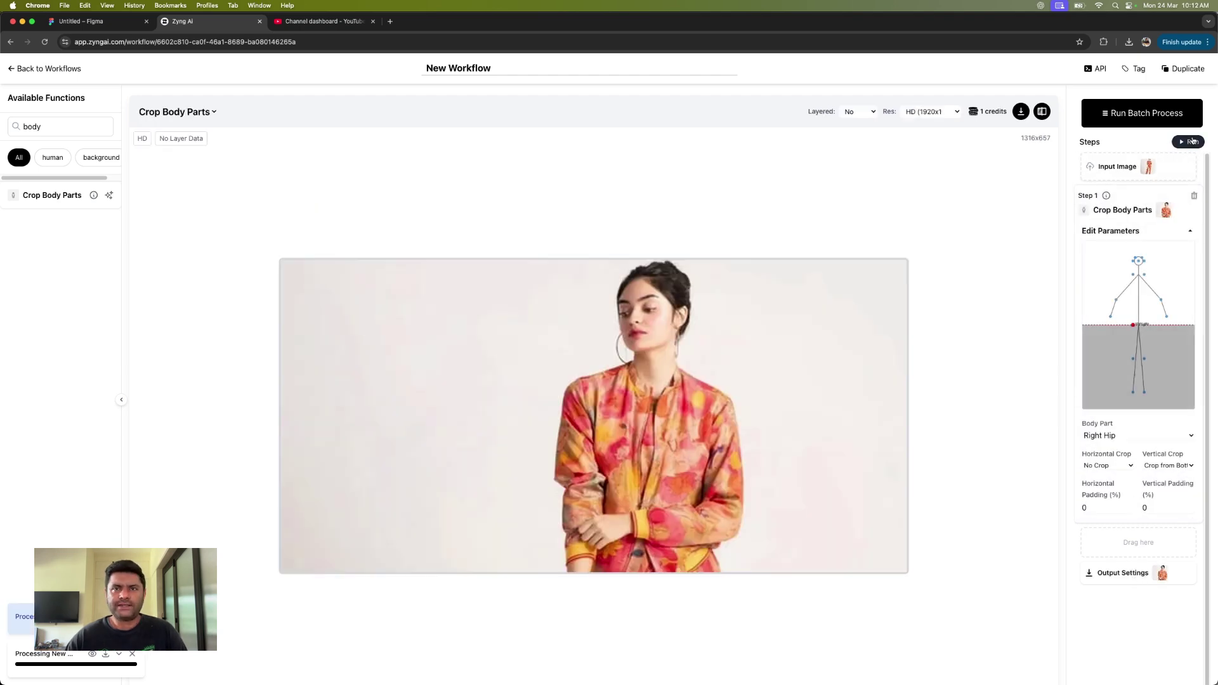
pyautogui.click(1192, 141)
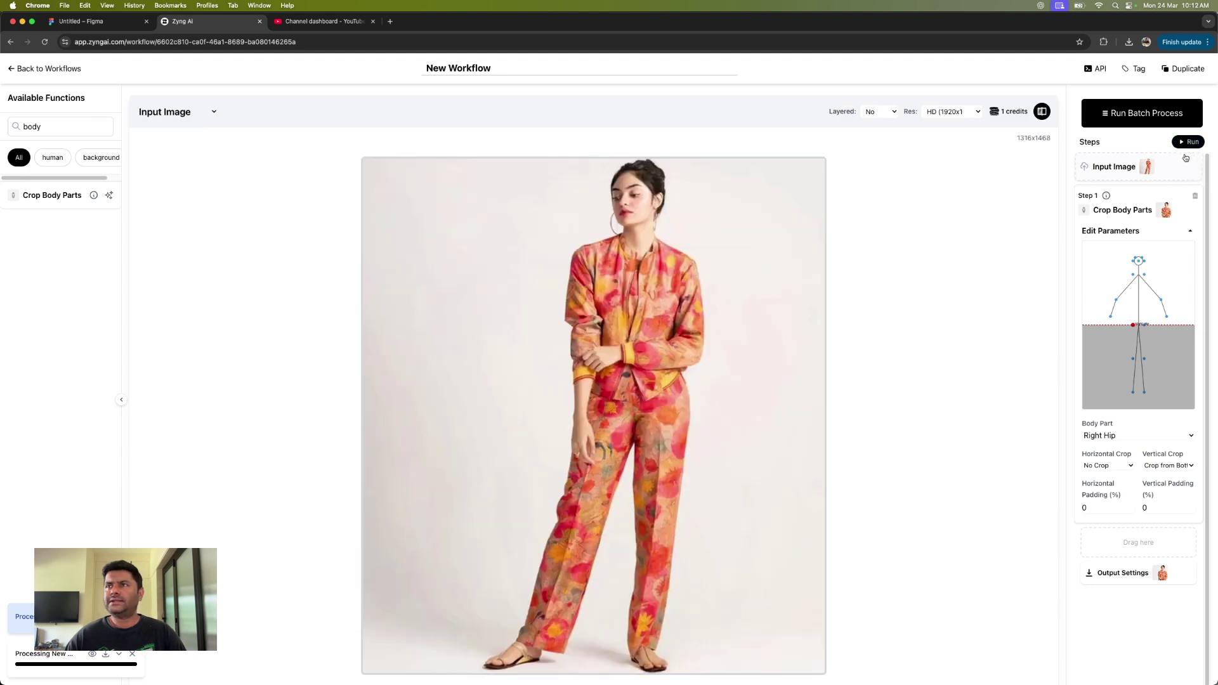
# Run the body crop at the Left Elbow, and delete the Crop Body Parts step from the workflow.
pyautogui.click(1163, 303)
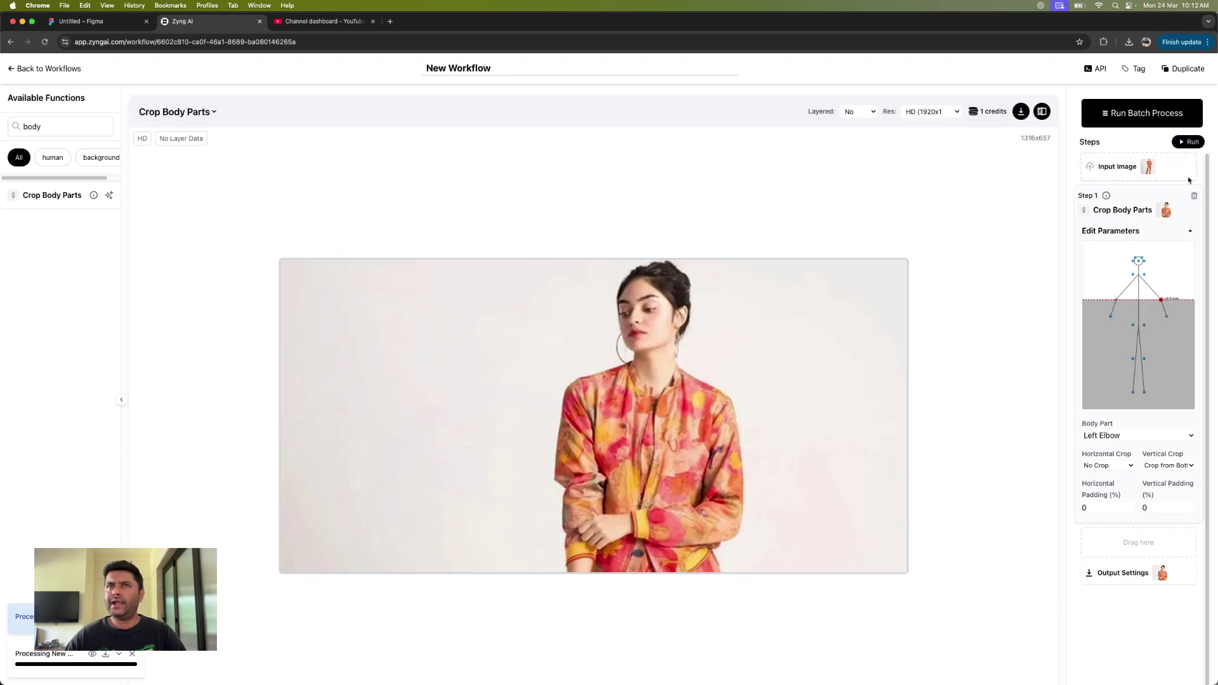
pyautogui.click(1188, 143)
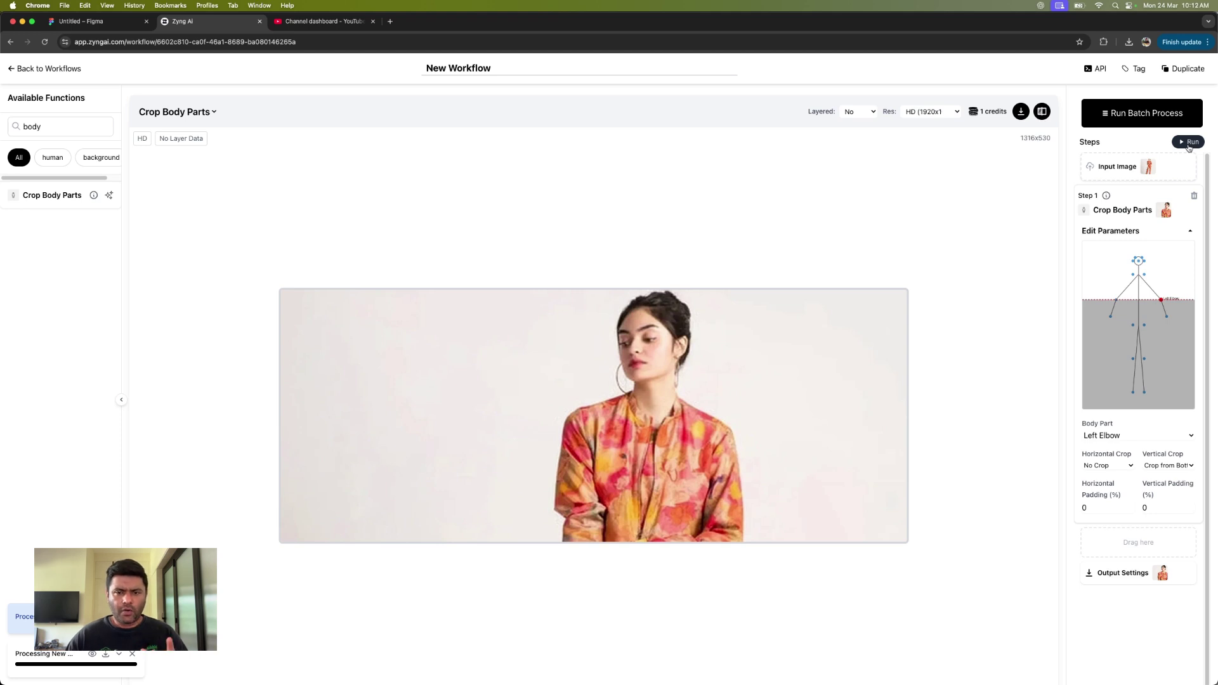
pyautogui.click(1194, 197)
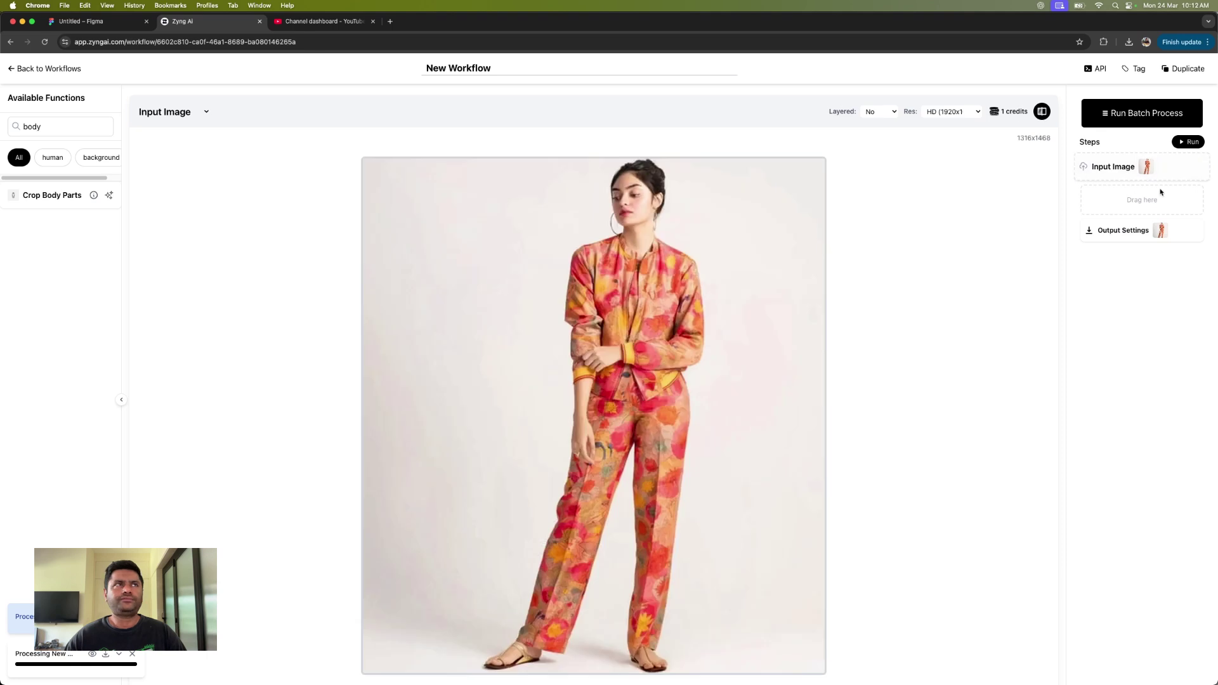
# Find the Subject Focus function by searching for "subj", add it as a workflow step and open its parameters.
pyautogui.doubleClick(21, 126)
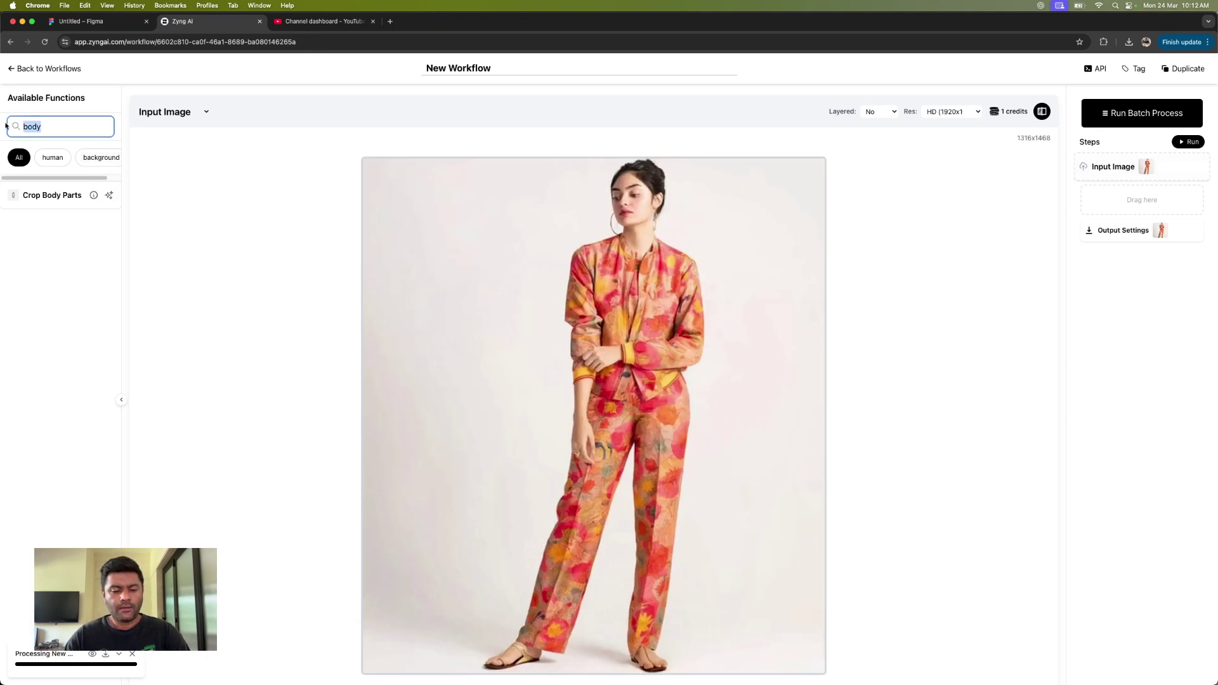
pyautogui.press('BackSpace')
pyautogui.write('subj')
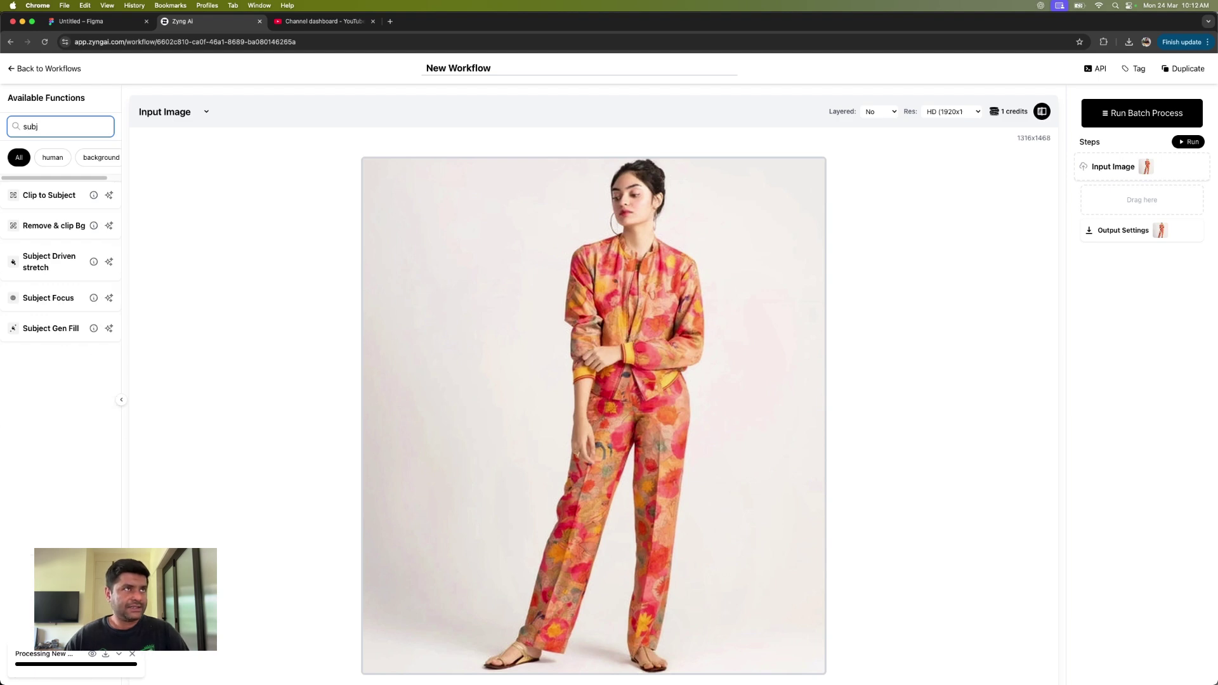
pyautogui.click(47, 295)
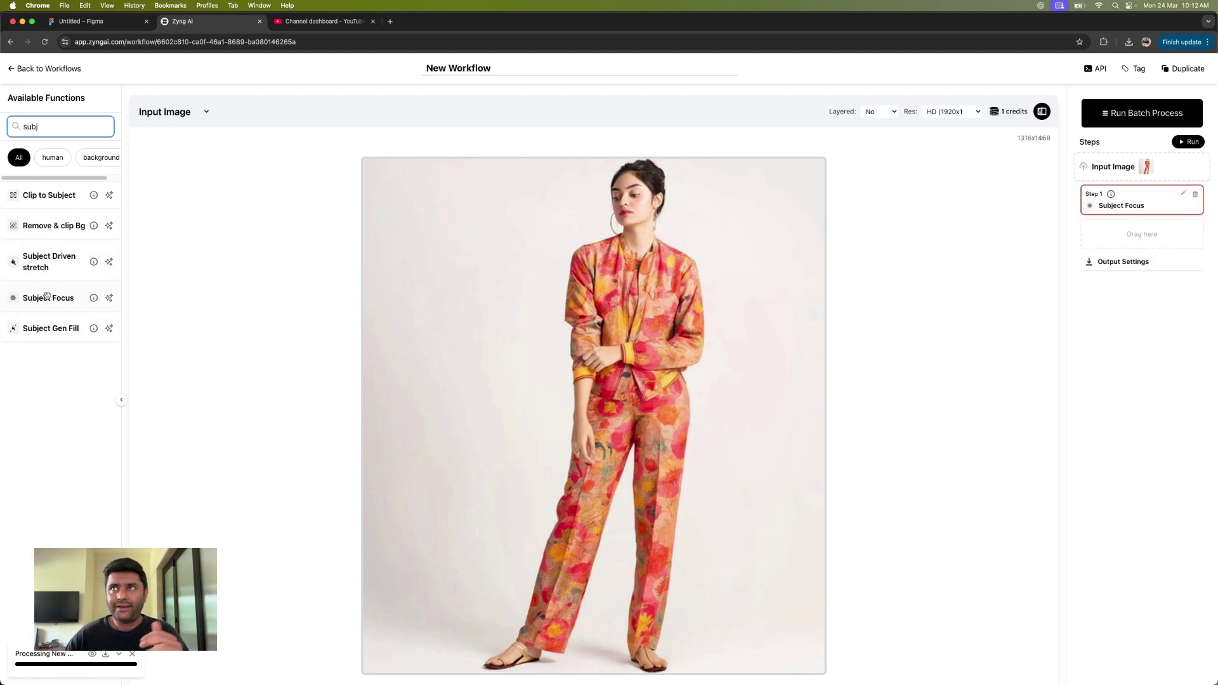
pyautogui.click(1157, 190)
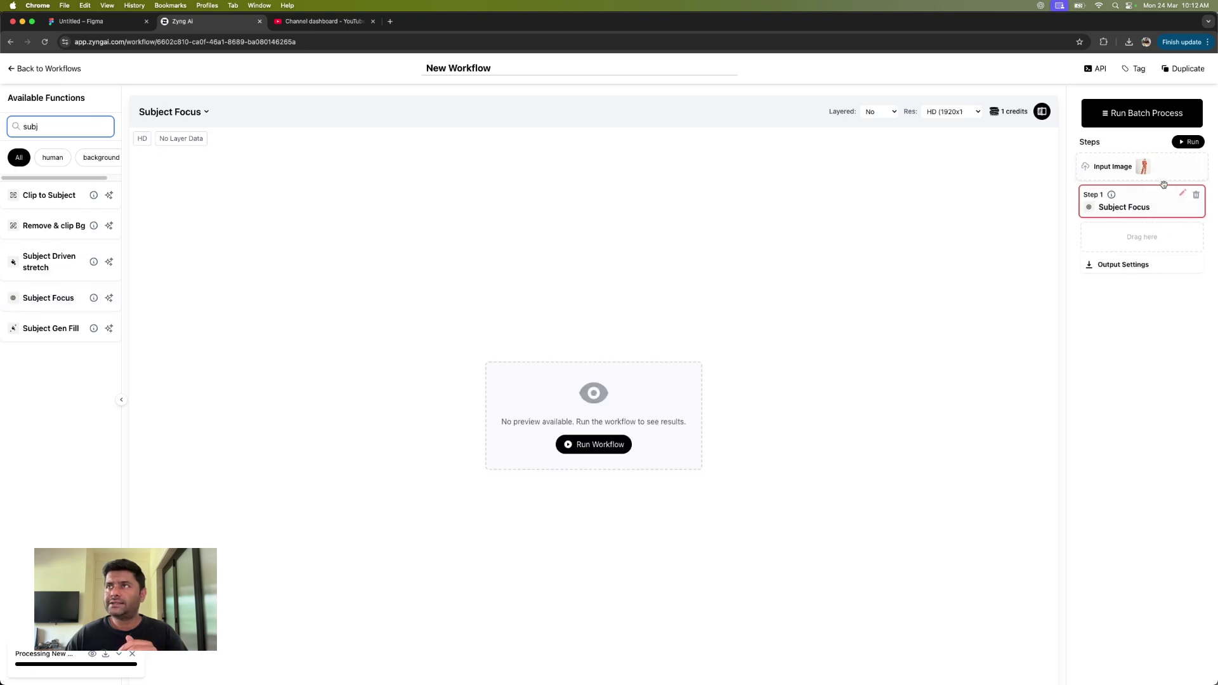
pyautogui.click(1188, 195)
# Set the Subject Focus area to 1000 pixels wide and 1000 pixels high, and run the workflow.
pyautogui.click(1101, 256)
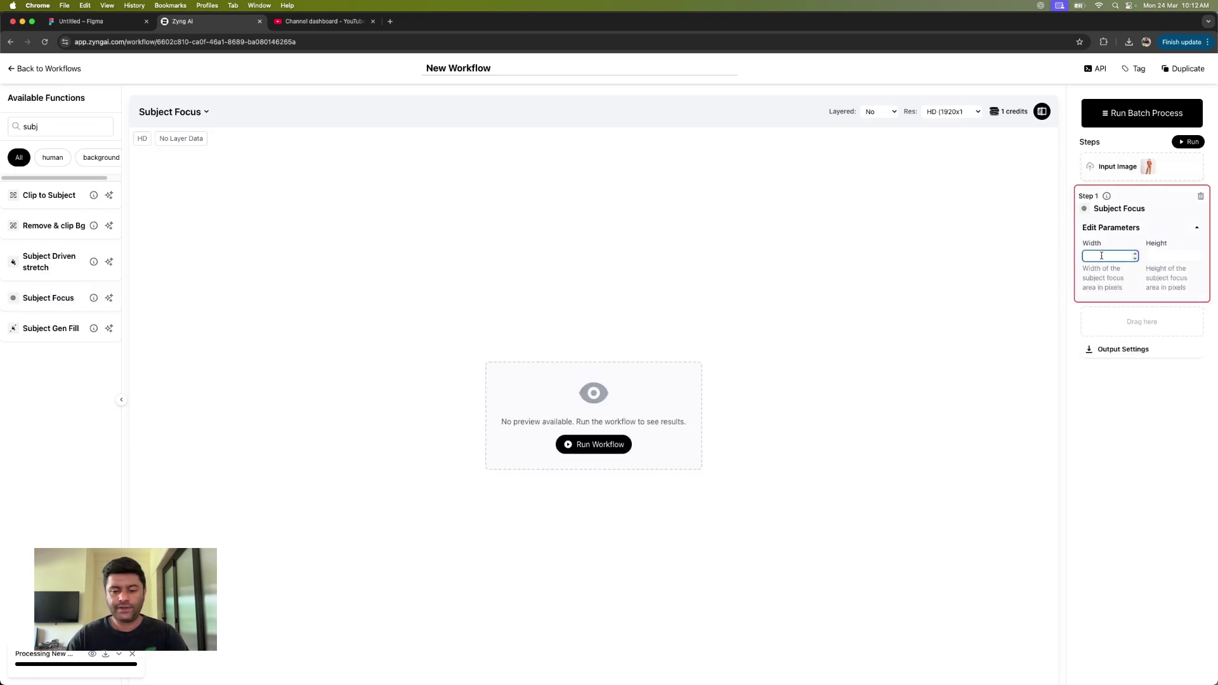
pyautogui.write('1000')
pyautogui.press('Tab')
pyautogui.write('1000')
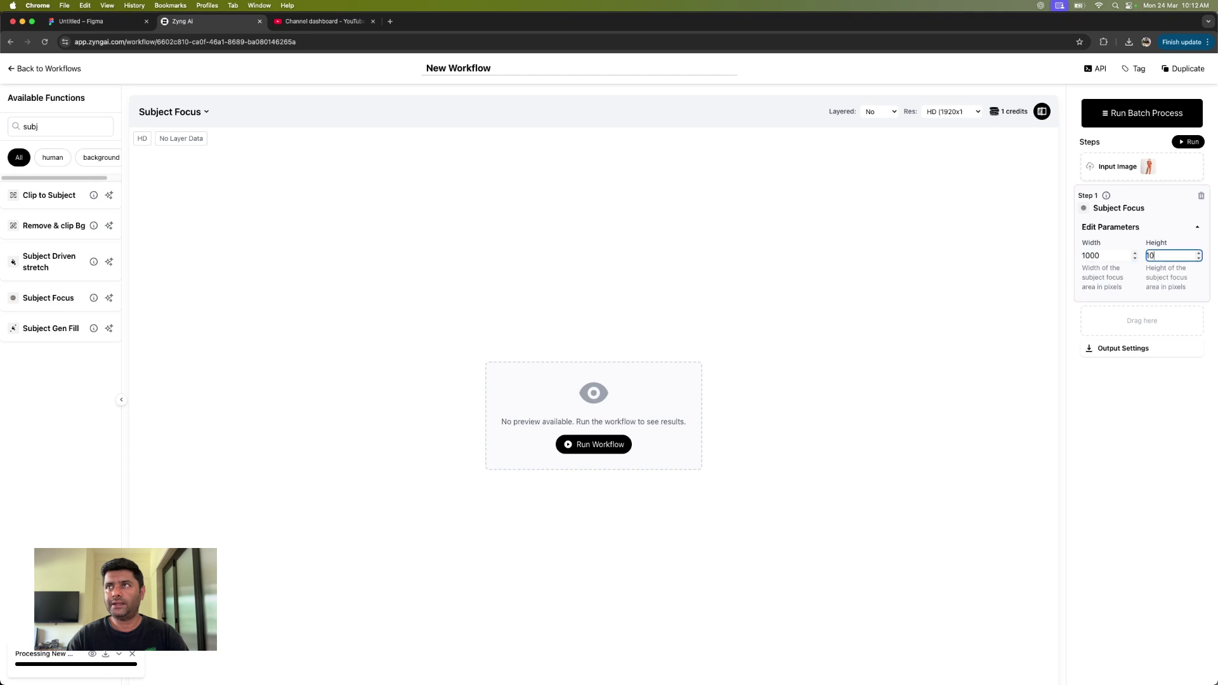
pyautogui.click(1197, 142)
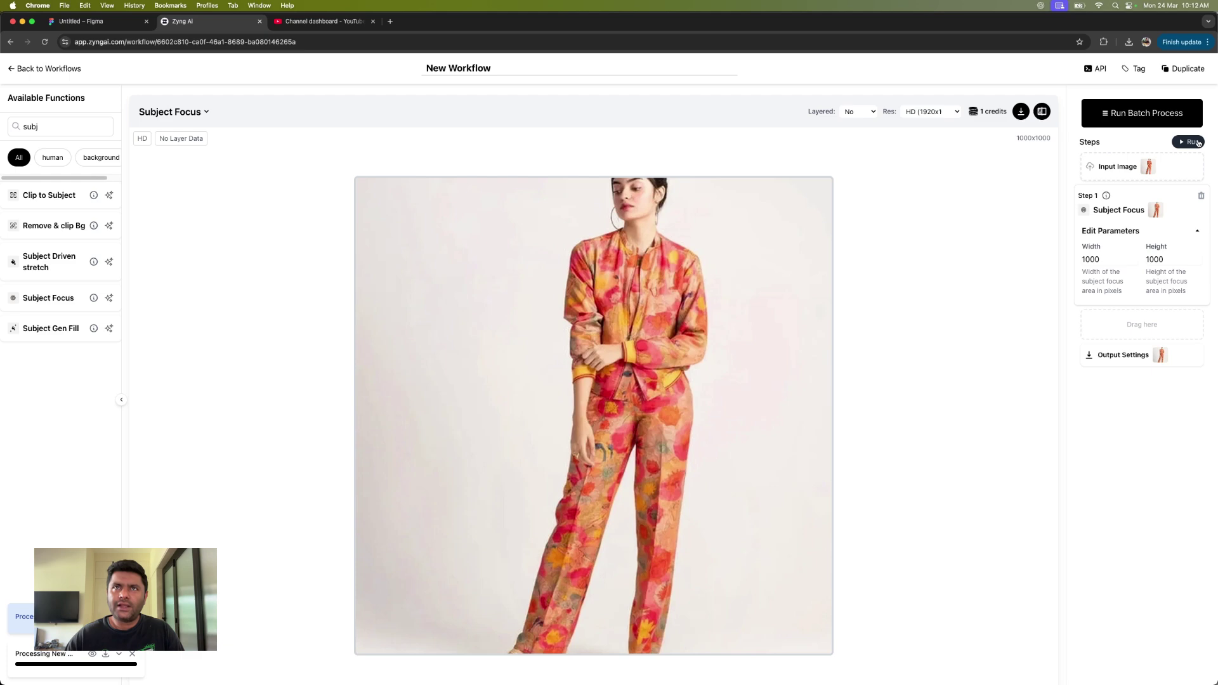
# Compare the original input image with the Subject Focus result.
pyautogui.click(1175, 166)
pyautogui.click(1173, 209)
pyautogui.click(1173, 168)
pyautogui.click(1086, 204)
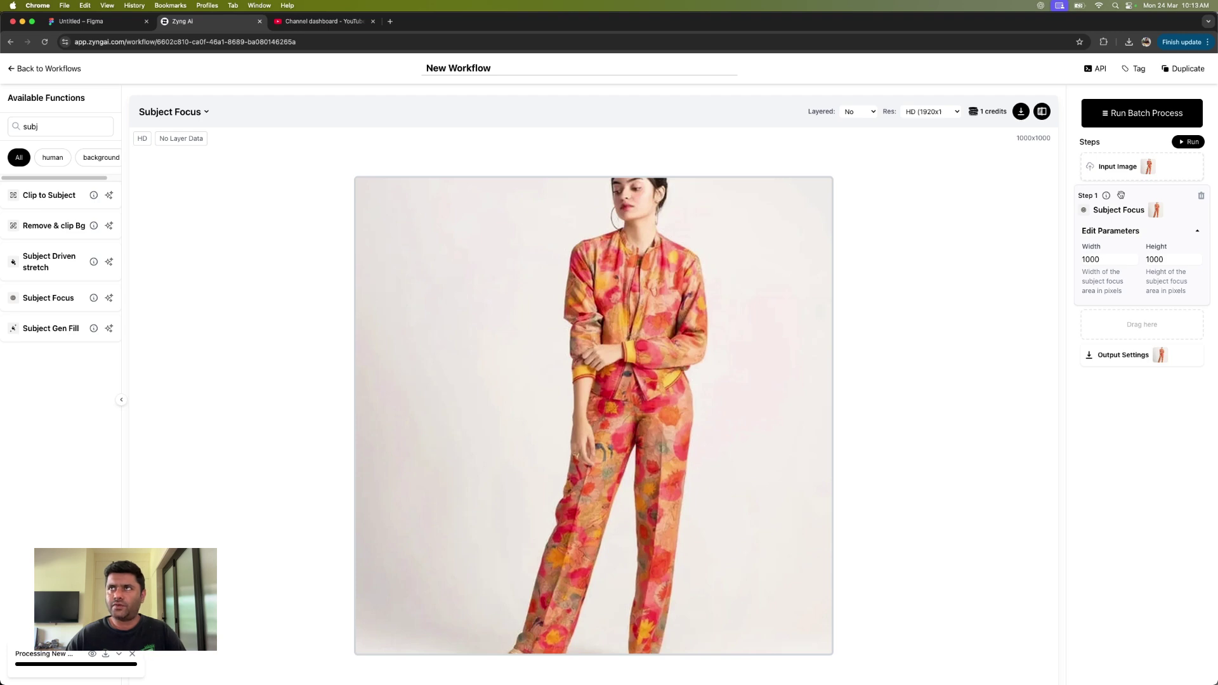
pyautogui.click(1128, 166)
# Start a batch process with an image upload and browse to the "trial lot for content" folder in Documents.
pyautogui.click(1129, 120)
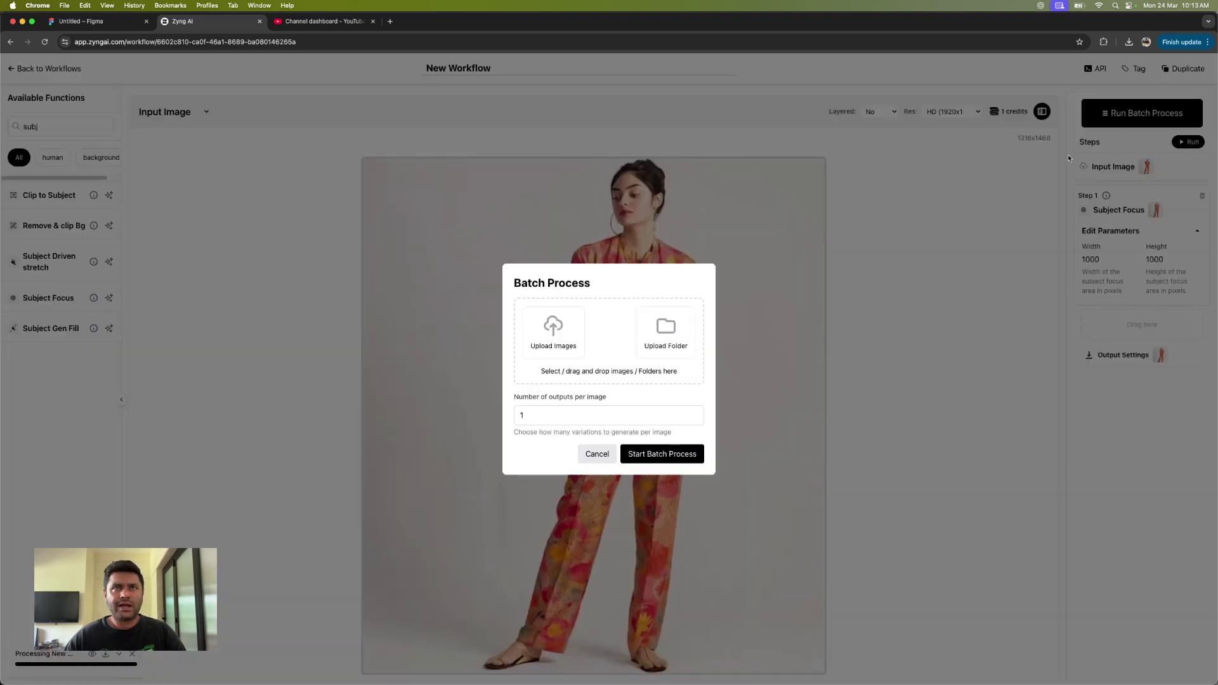
pyautogui.click(575, 350)
pyautogui.click(341, 194)
pyautogui.click(336, 206)
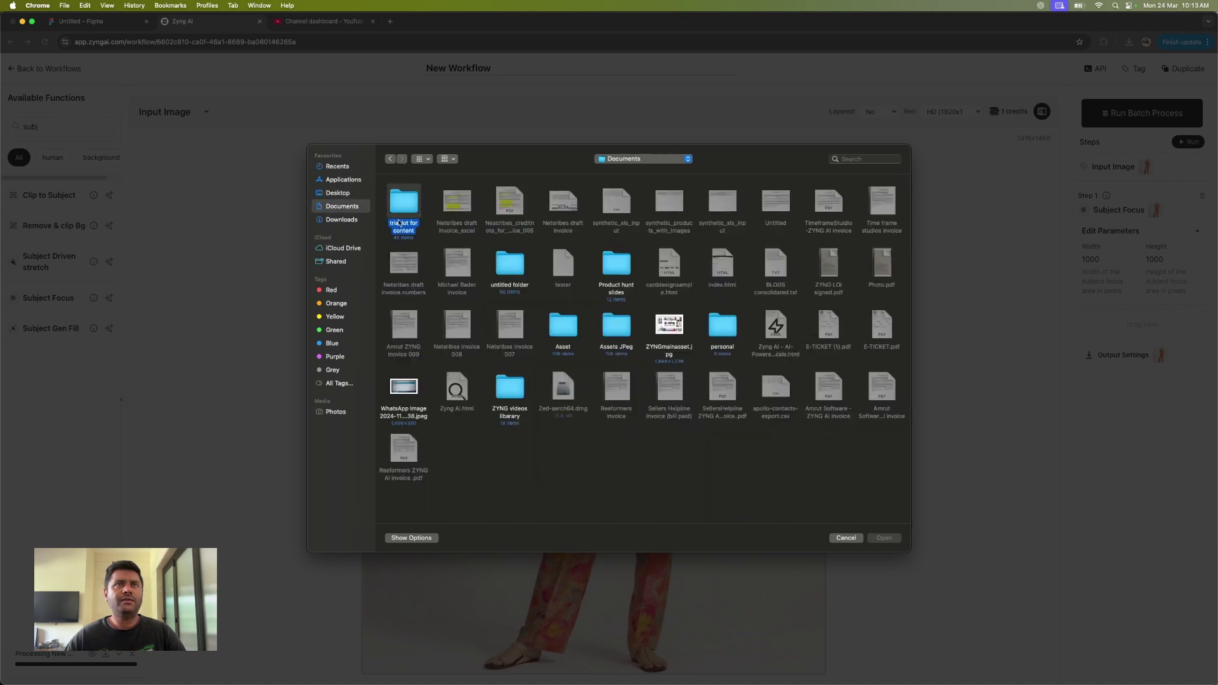
pyautogui.doubleClick(399, 222)
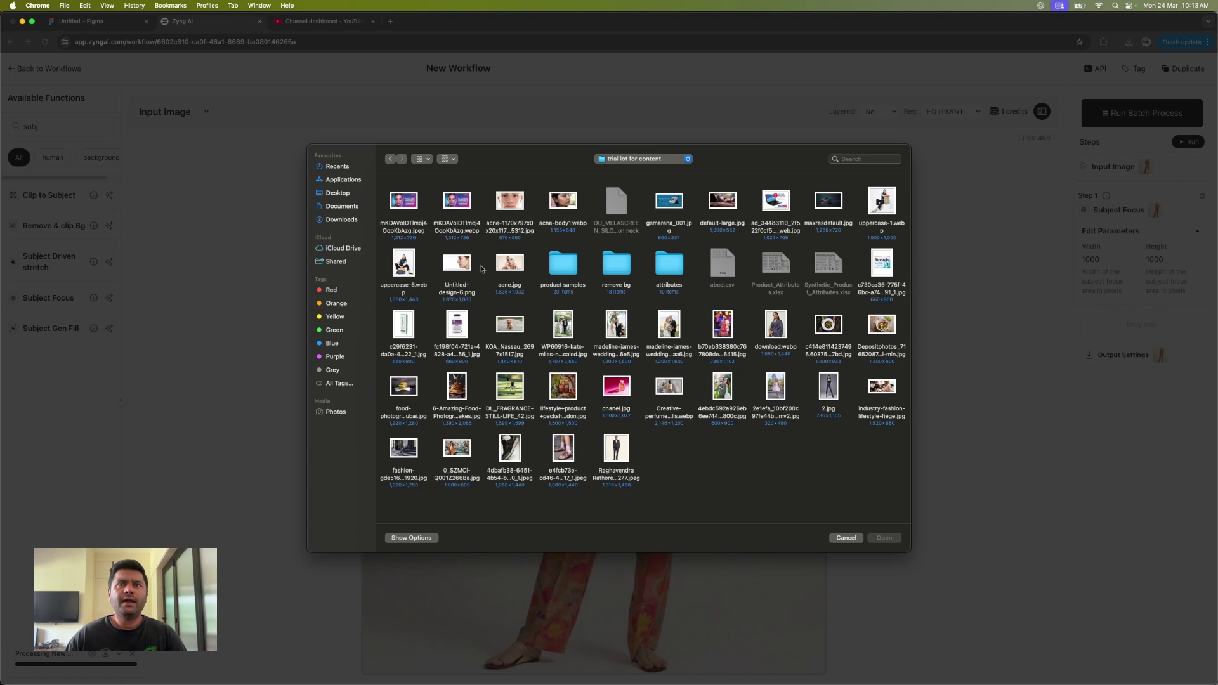
# Select eight images, the five wedding and portrait photos through download.webp plus chanel.jpg and two other perfume photos, and start the batch process.
pyautogui.click(559, 359)
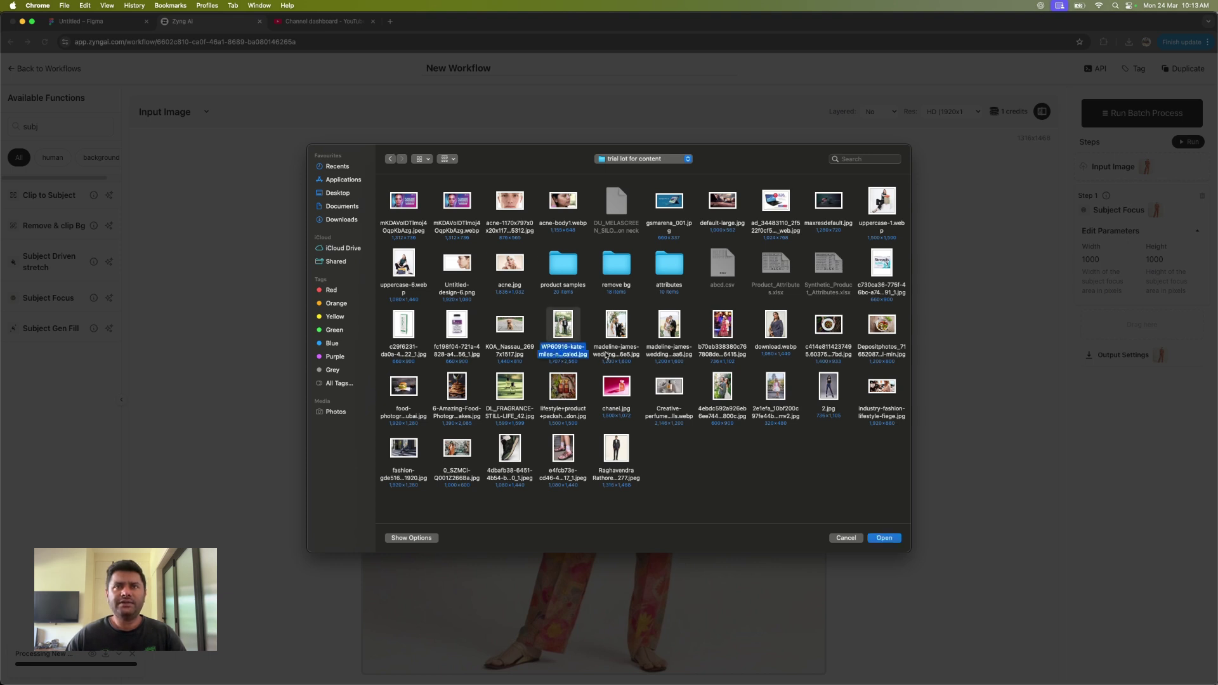
pyautogui.keyDown('super'); pyautogui.click(615, 352); pyautogui.keyUp('super')
pyautogui.keyDown('super'); pyautogui.click(677, 349); pyautogui.keyUp('super')
pyautogui.keyDown('super'); pyautogui.click(724, 351); pyautogui.keyUp('super')
pyautogui.keyDown('super'); pyautogui.click(774, 349); pyautogui.keyUp('super')
pyautogui.keyDown('super'); pyautogui.click(669, 412); pyautogui.keyUp('super')
pyautogui.keyDown('super'); pyautogui.click(619, 411); pyautogui.keyUp('super')
pyautogui.keyDown('super'); pyautogui.click(564, 415); pyautogui.keyUp('super')
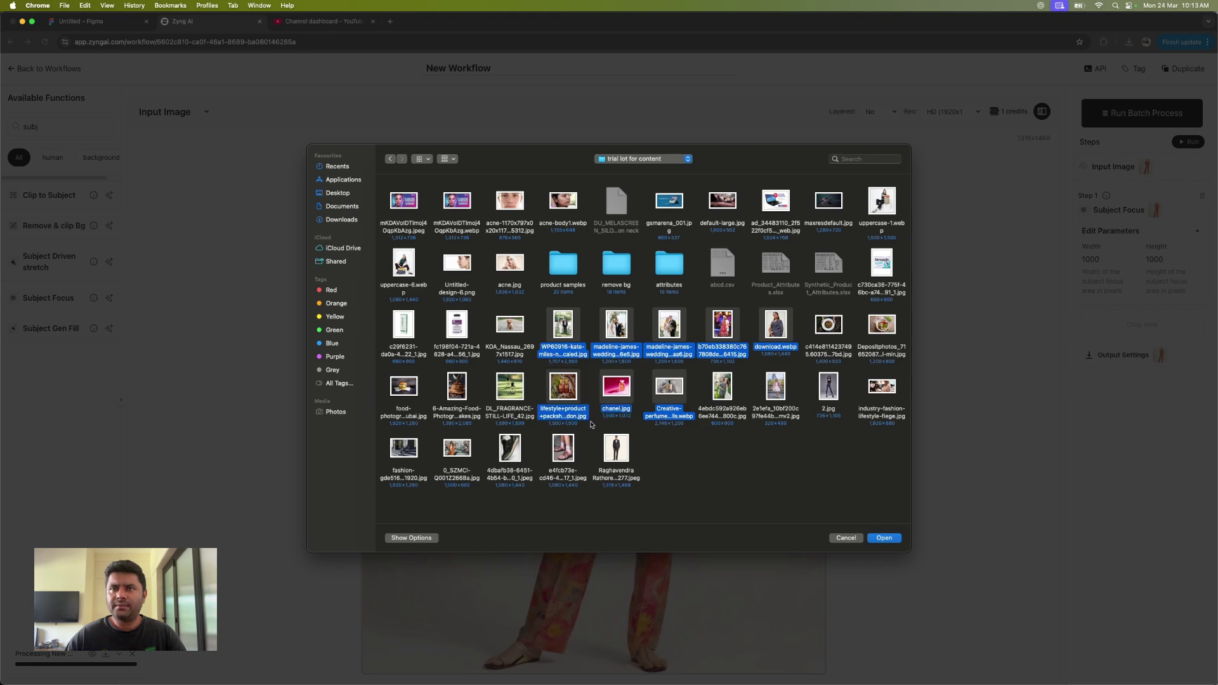
pyautogui.click(884, 538)
pyautogui.click(653, 461)
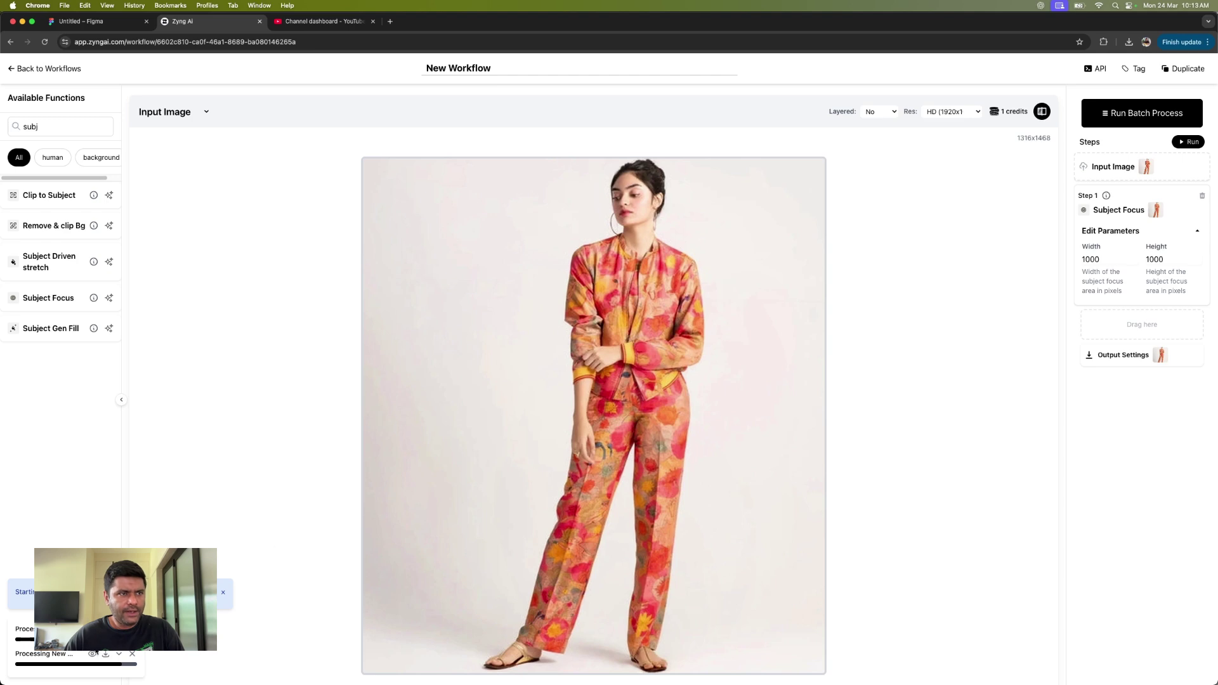
# Review the Subject Focus crops of all eight images in the batch results, and close the results.
pyautogui.click(92, 655)
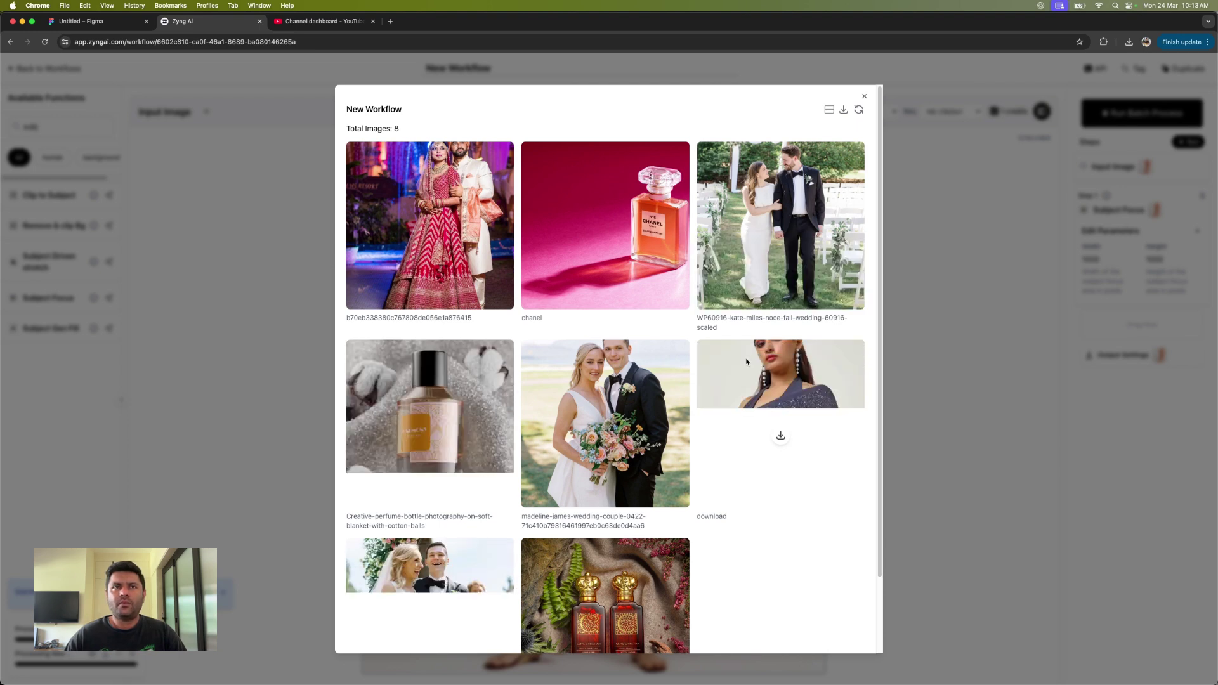
pyautogui.scroll(-3, 729, 396)
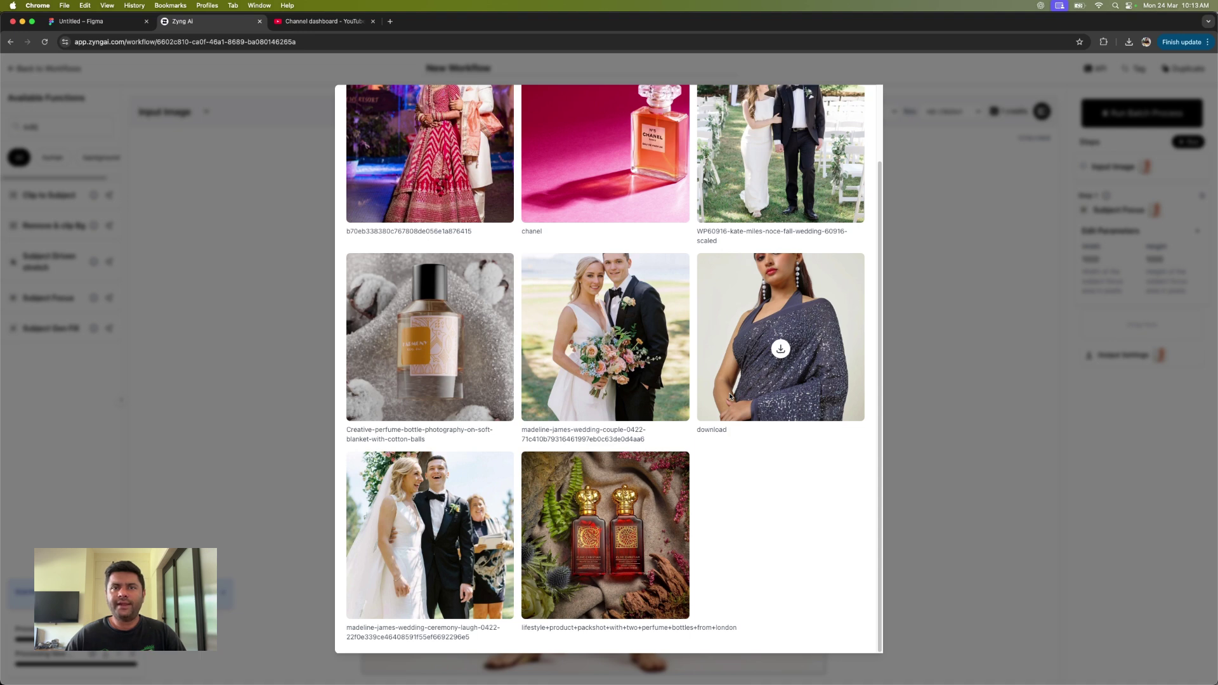
pyautogui.scroll(3, 729, 394)
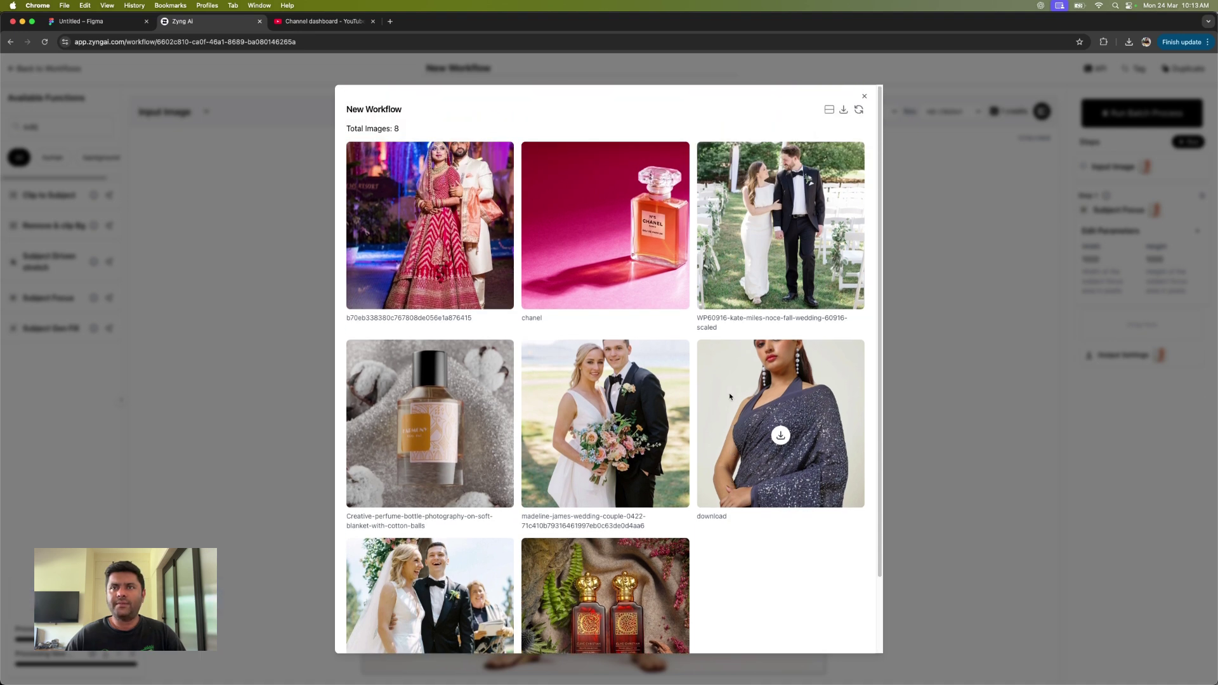
pyautogui.click(941, 352)
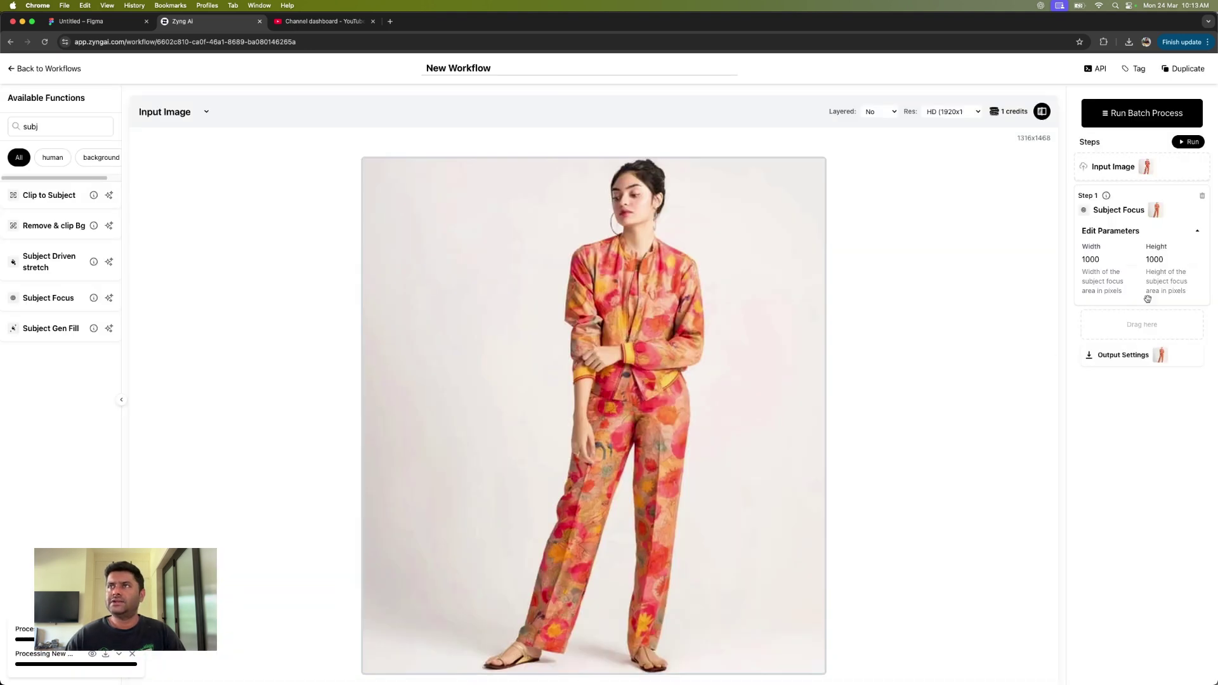
# Remove the Subject Focus step from the workflow, search the functions for "gen" and add Subject Gen Fill as step 1.
pyautogui.click(1202, 195)
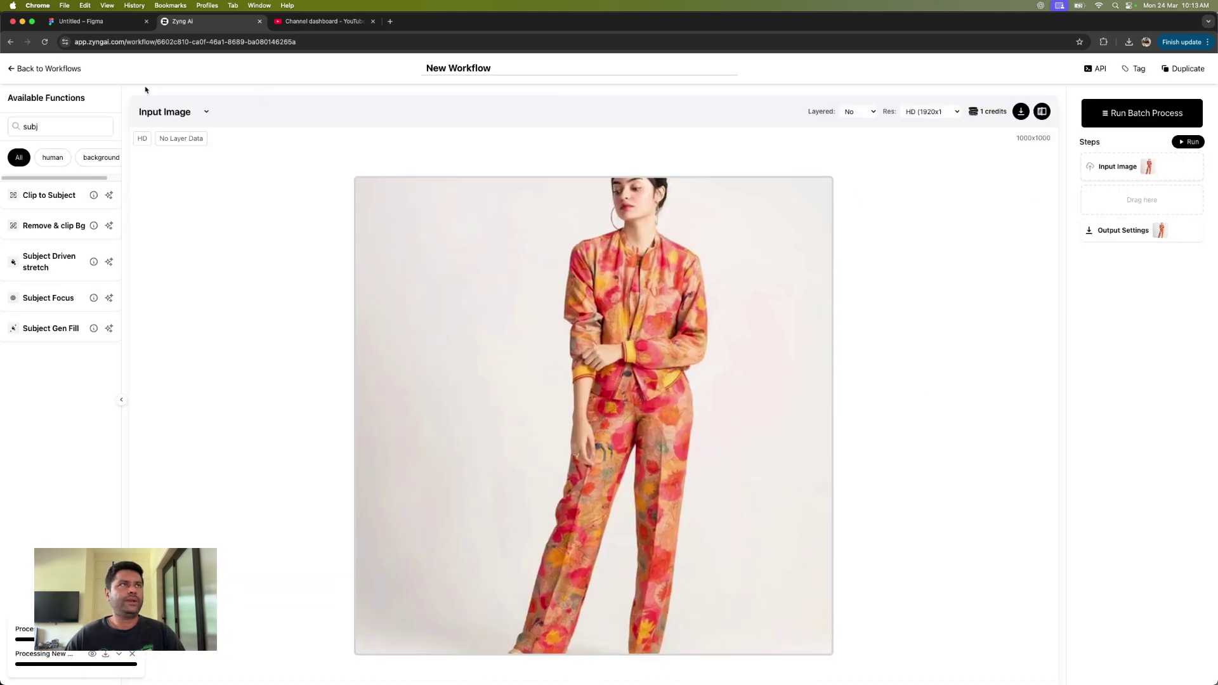
pyautogui.moveTo(67, 130); pyautogui.dragTo(1, 132)
pyautogui.write('cro')
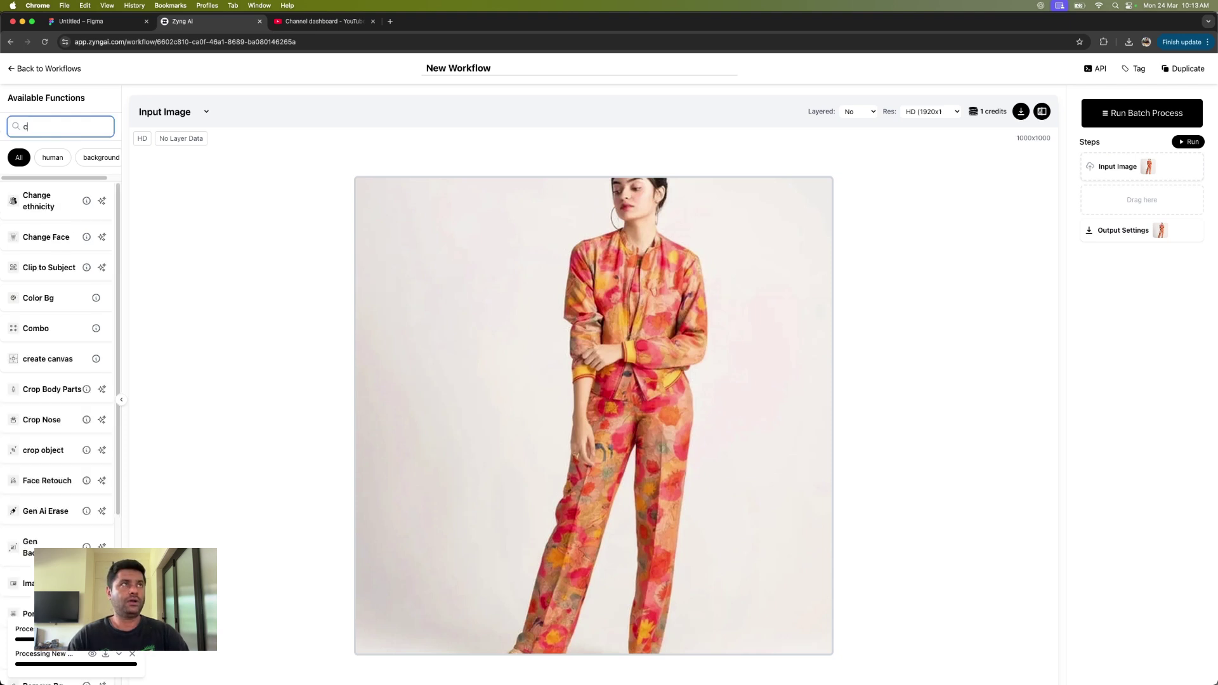
pyautogui.press('BackSpace')
pyautogui.press('BackSpace')
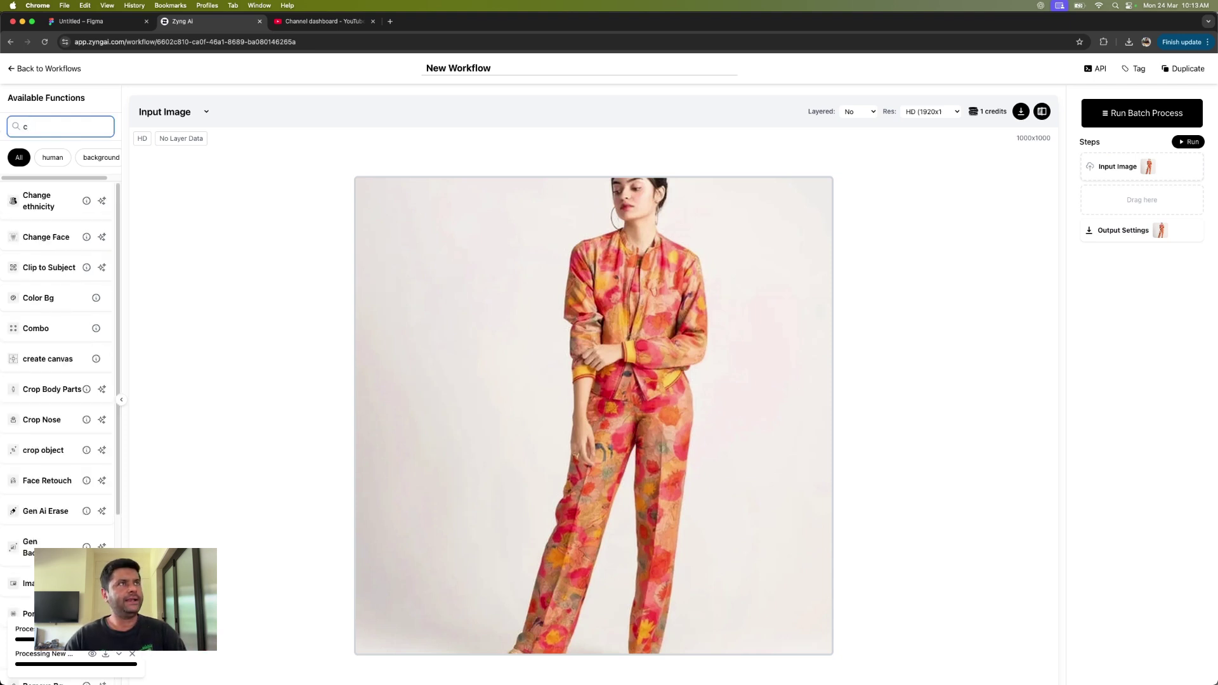
pyautogui.press('BackSpace')
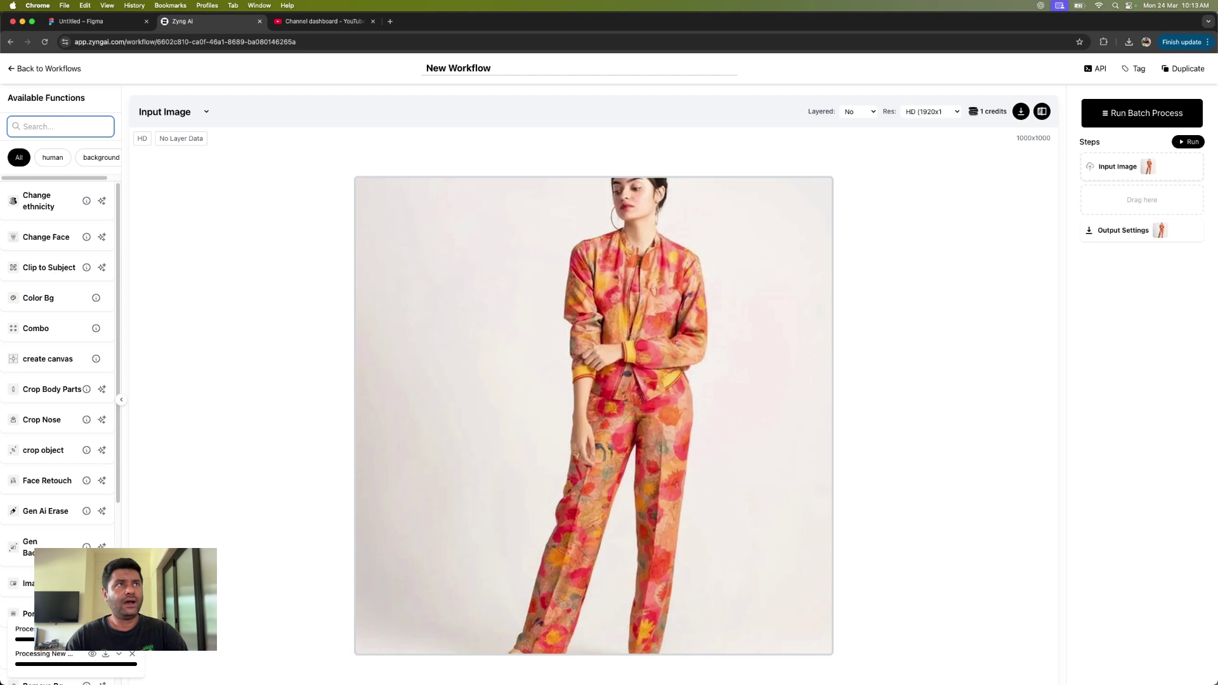
pyautogui.write('gen')
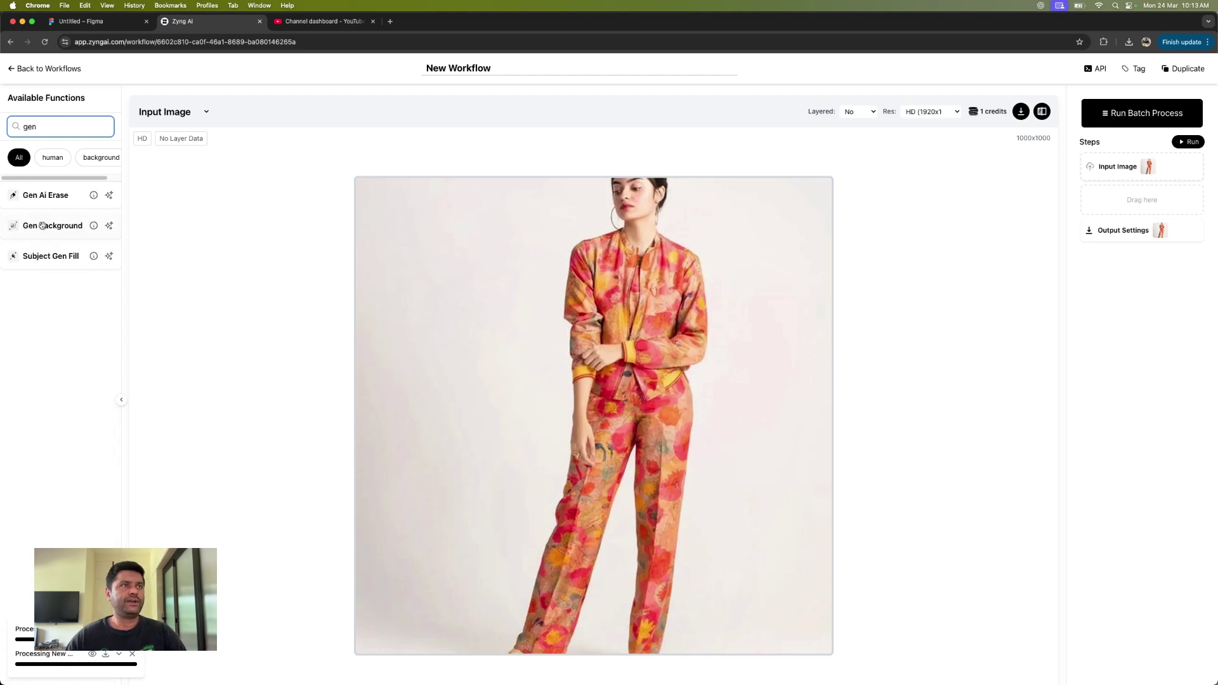
pyautogui.moveTo(41, 256); pyautogui.dragTo(1135, 200)
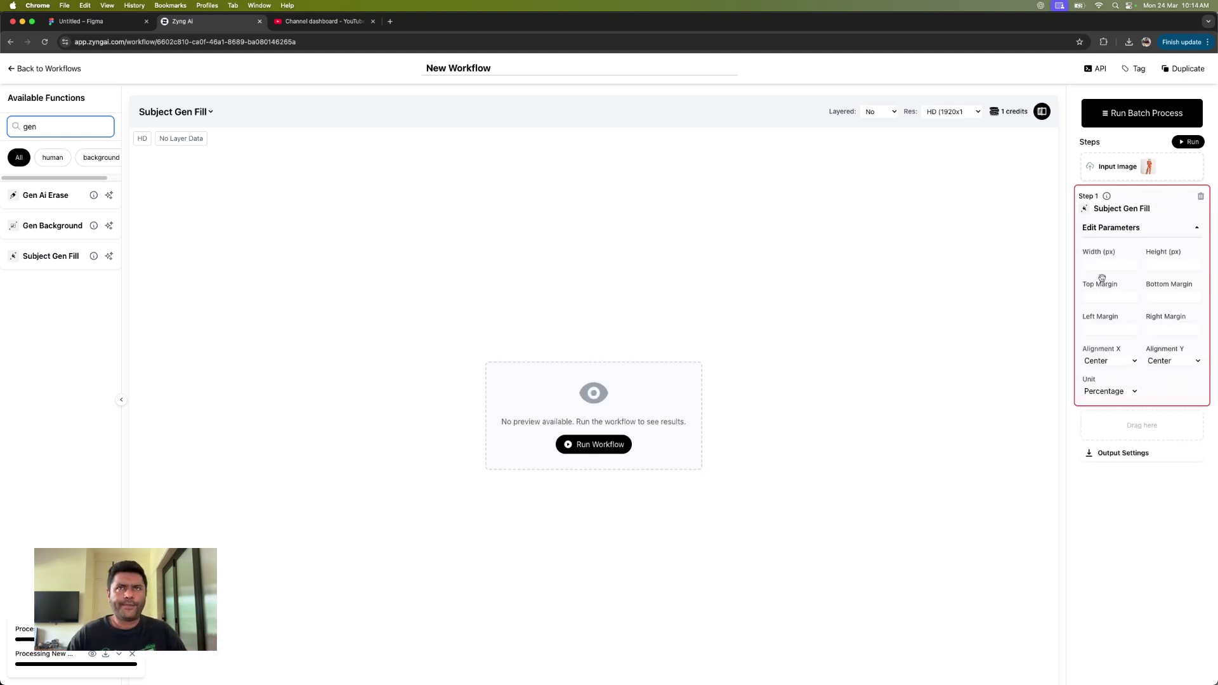
# Set the Subject Gen Fill output to 1200 px wide and 800 px high.
pyautogui.click(1116, 263)
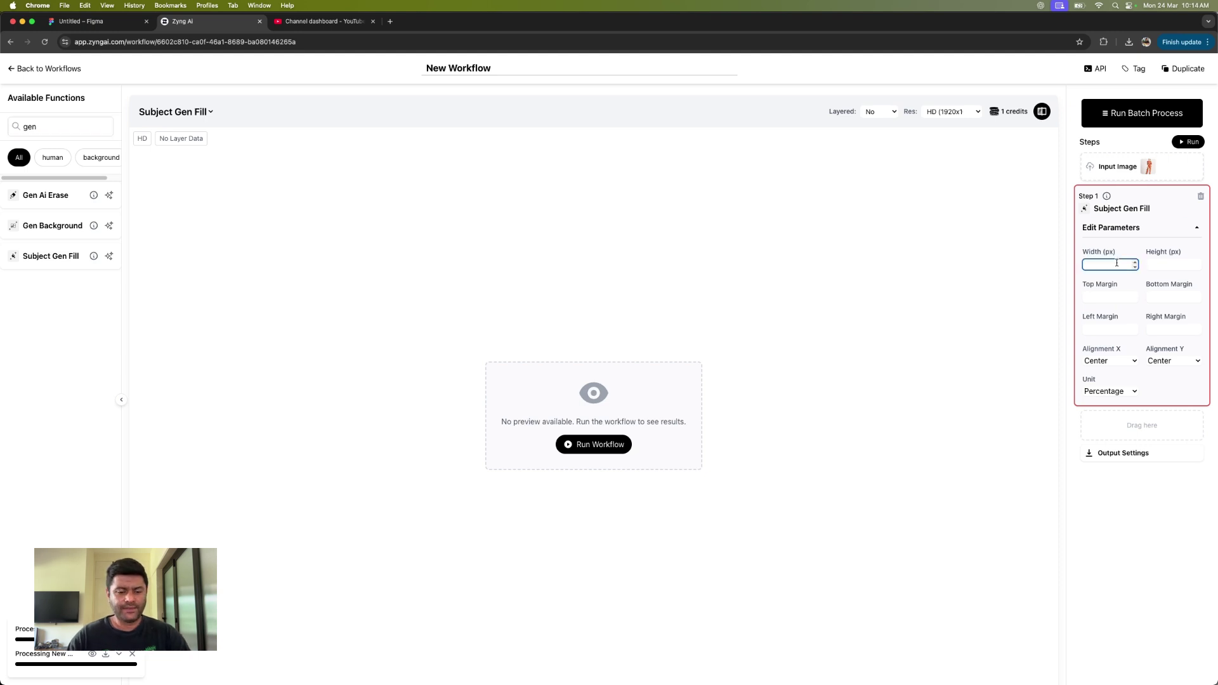
pyautogui.write('1200')
pyautogui.press('Tab')
pyautogui.write('8000')
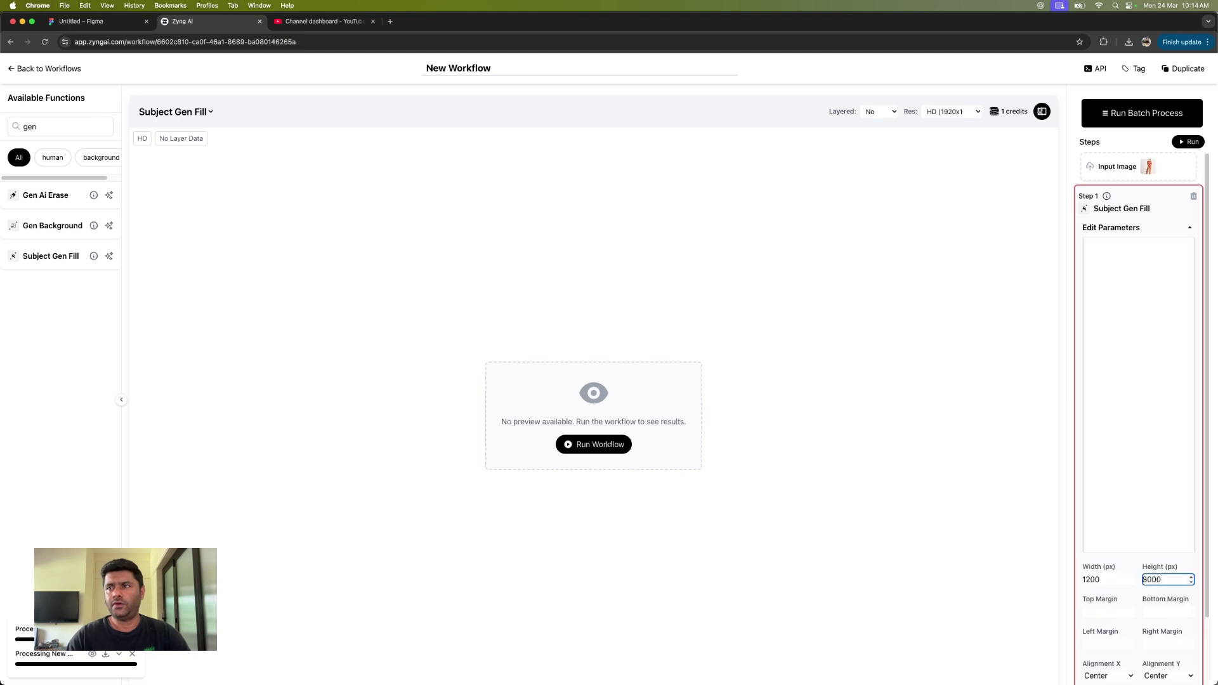
pyautogui.press('BackSpace')
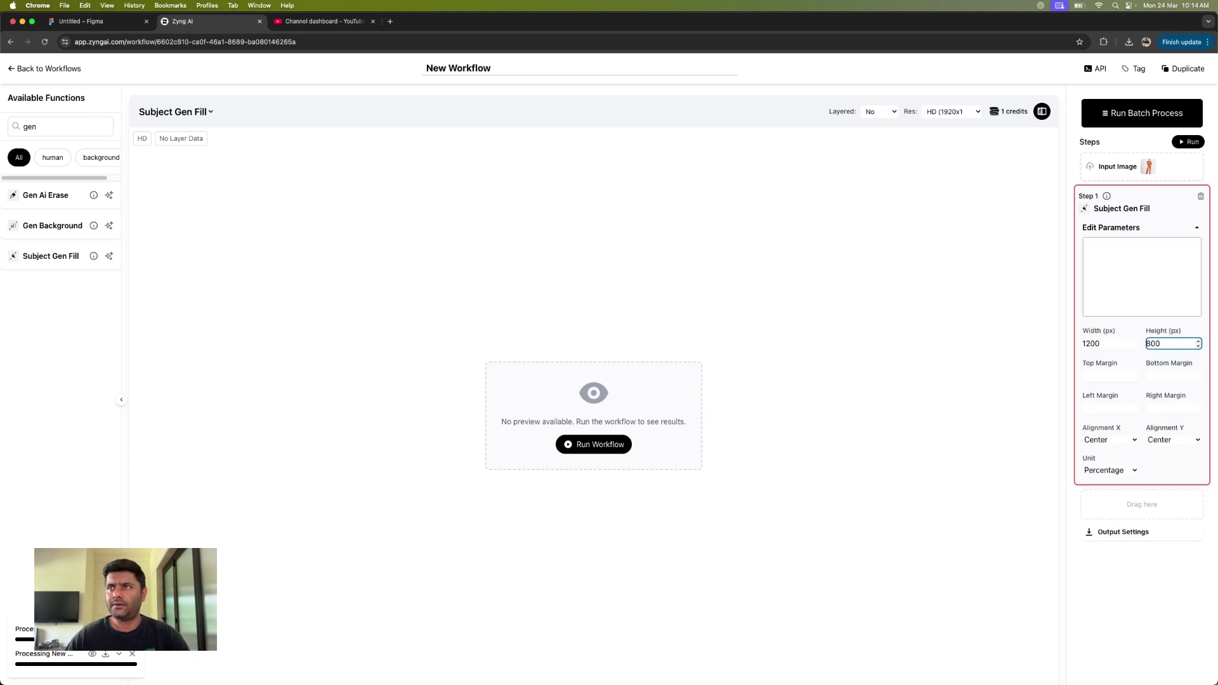
# Set the Subject Gen Fill top, left and right margins to 10 and the bottom margin to 00.
pyautogui.click(1104, 377)
pyautogui.write('10')
pyautogui.press('Tab')
pyautogui.write('00')
pyautogui.press('Tab')
pyautogui.write('10')
pyautogui.press('Tab')
pyautogui.write('10')
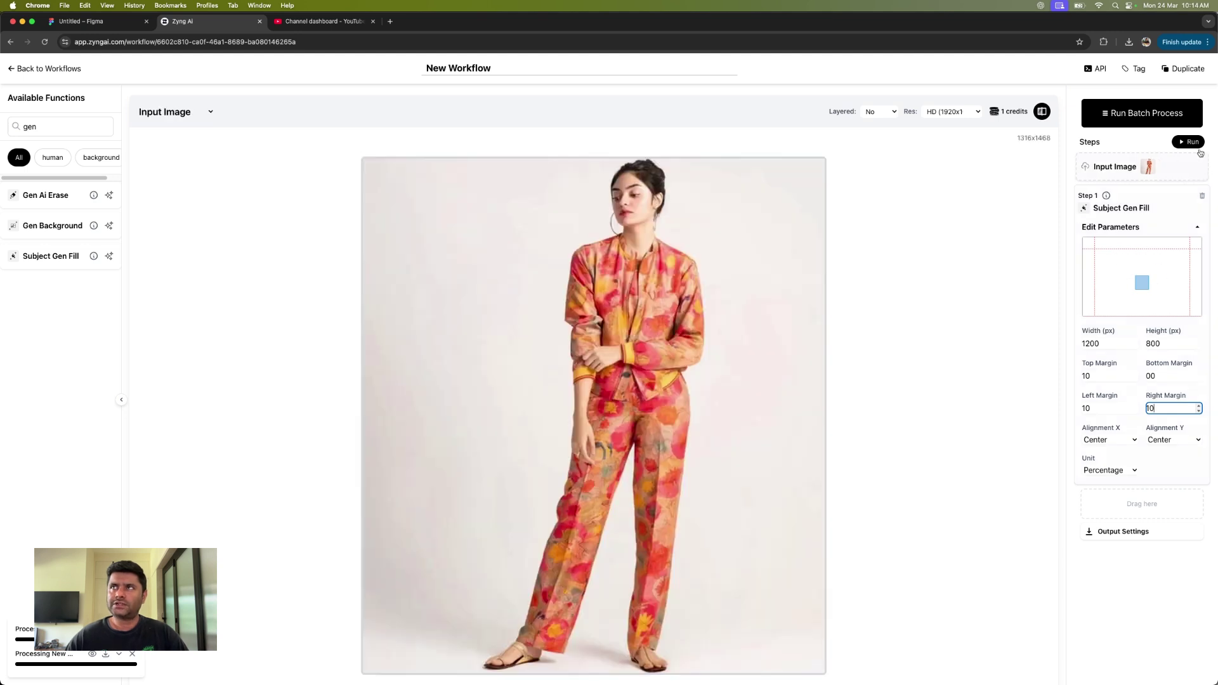
# Run the Subject Gen Fill workflow and download the result with the file name New Workflow.
pyautogui.click(1188, 140)
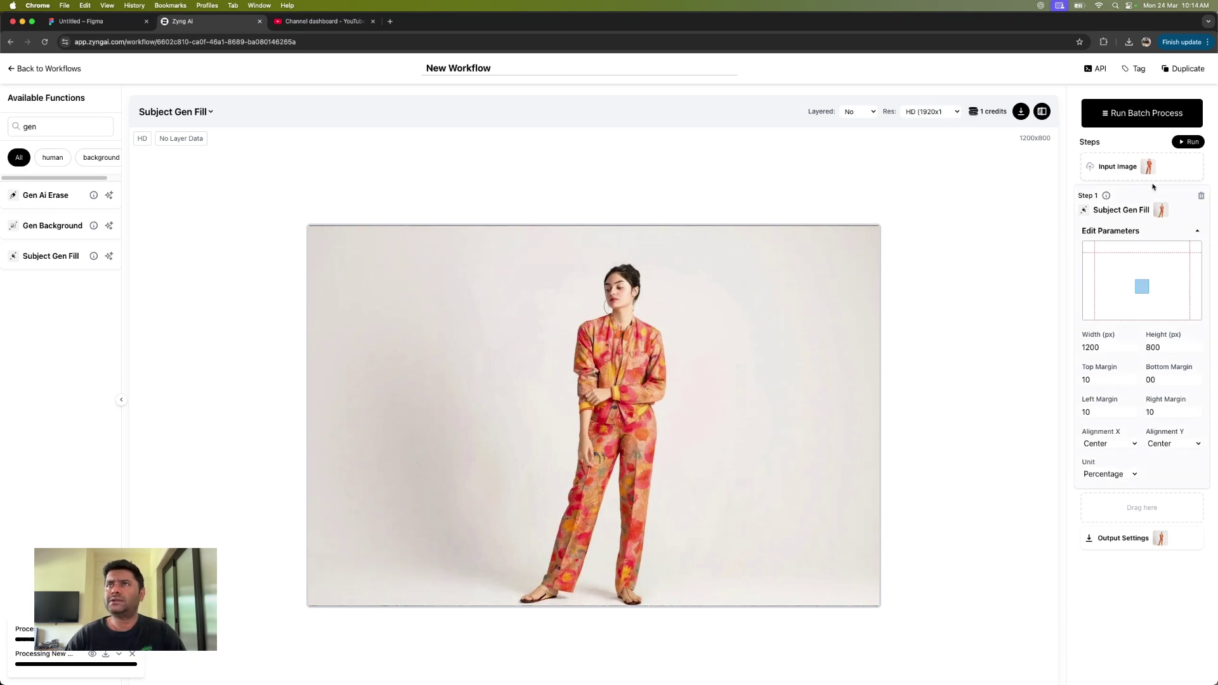
pyautogui.click(1021, 112)
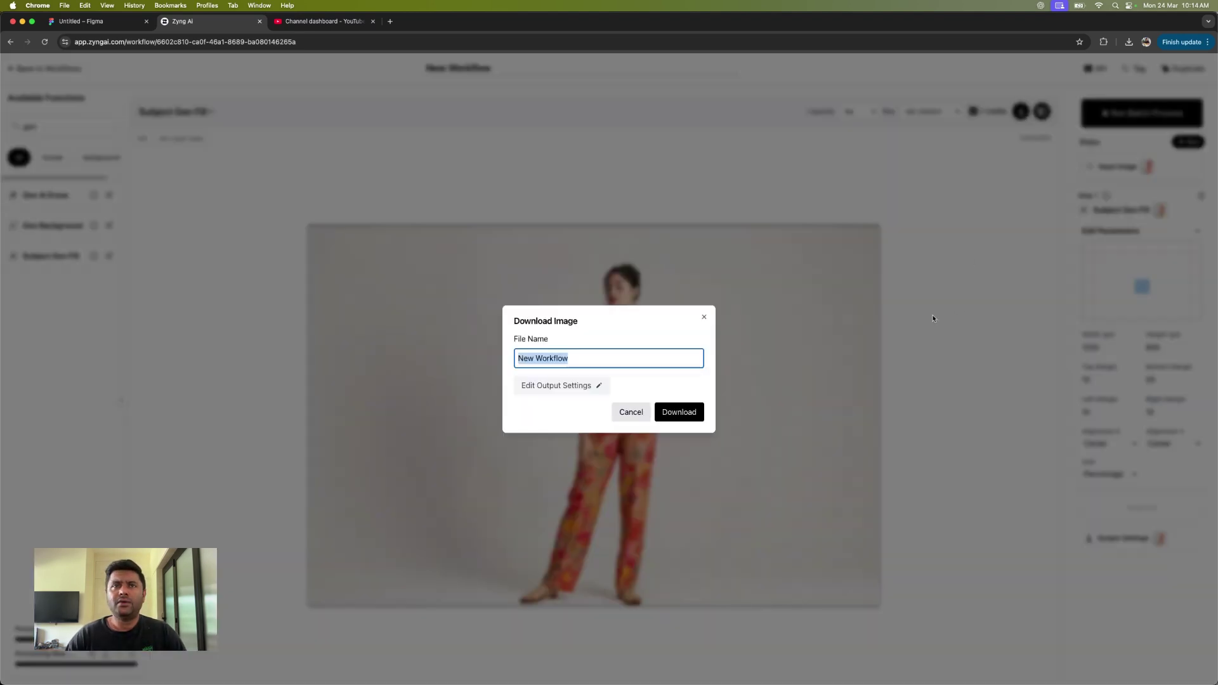
pyautogui.click(675, 410)
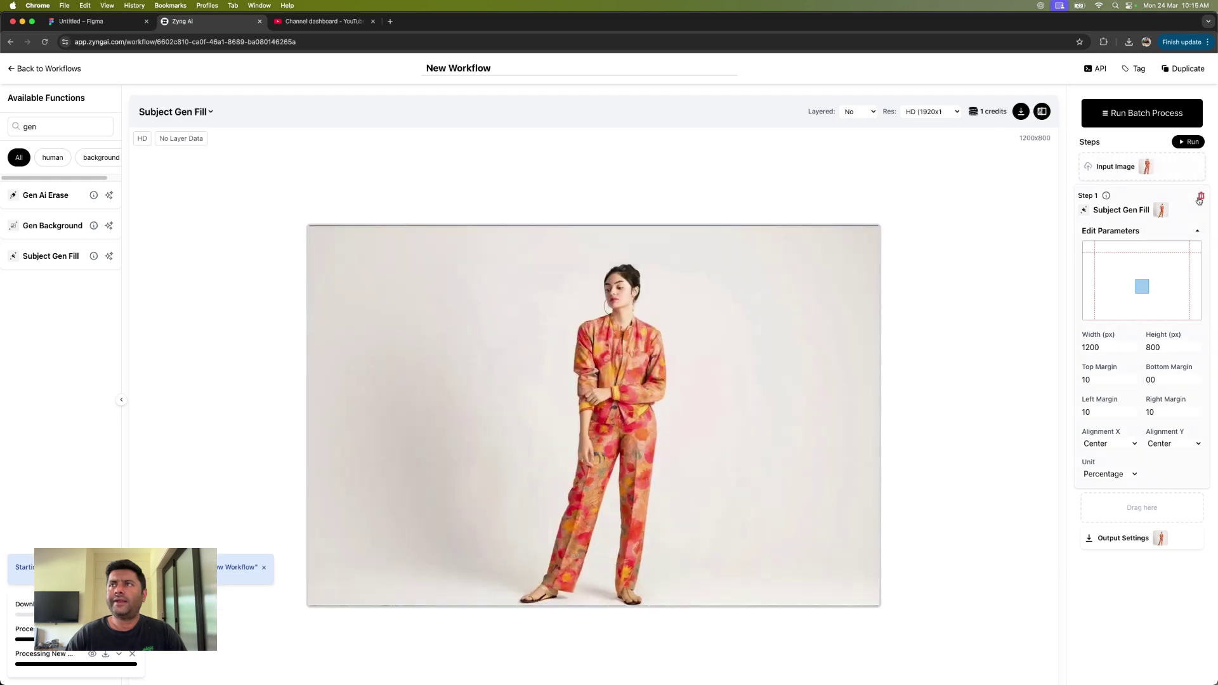
# Remove the Subject Gen Fill step, search the functions for "crop", add Crop Body Parts as step 1 and open its parameters.
pyautogui.click(1199, 198)
pyautogui.doubleClick(50, 133)
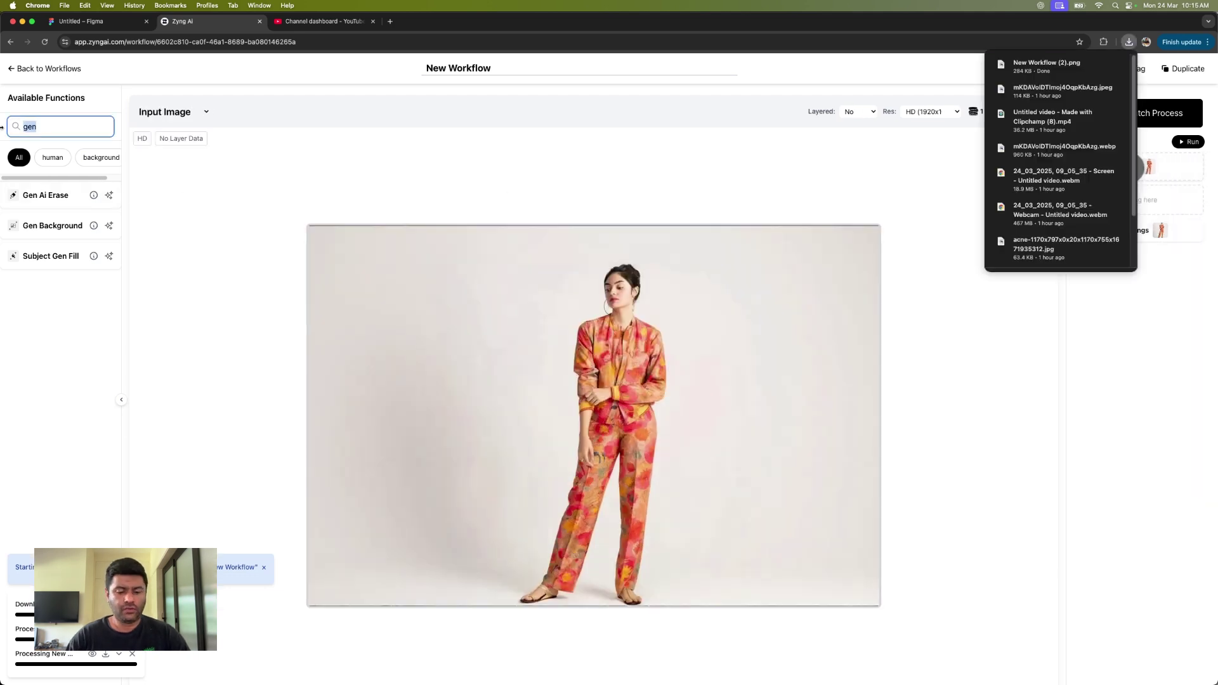
pyautogui.write('crop')
pyautogui.moveTo(50, 194); pyautogui.dragTo(1117, 203)
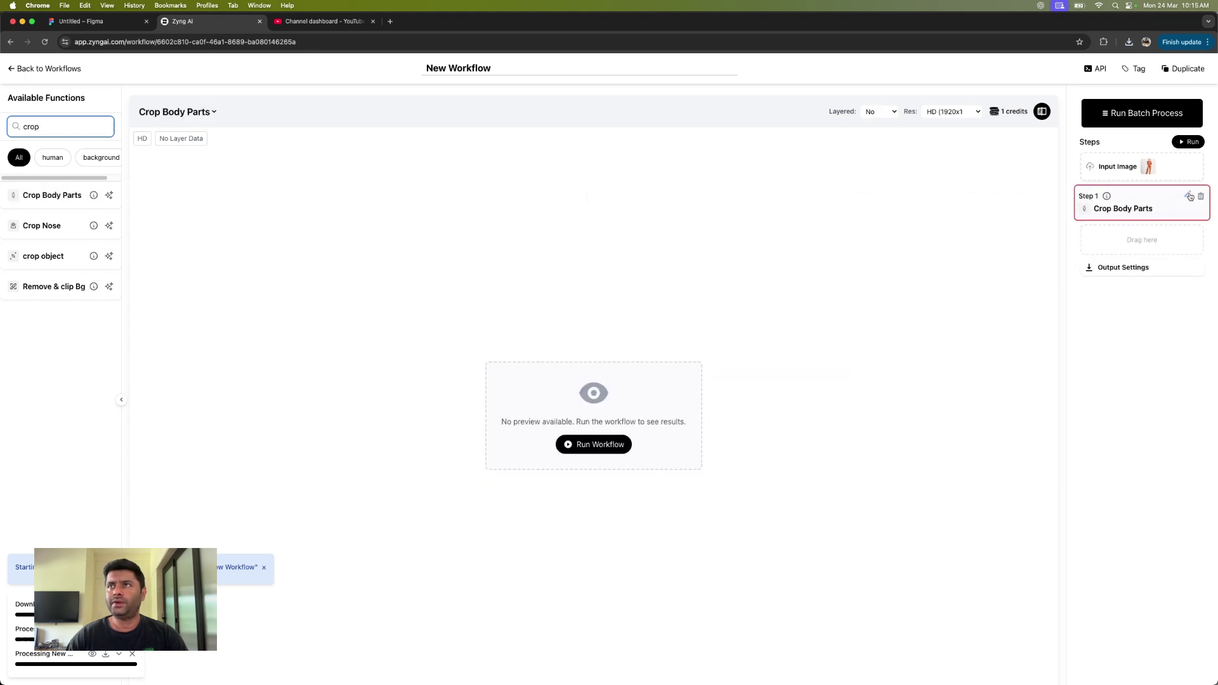
pyautogui.click(1188, 196)
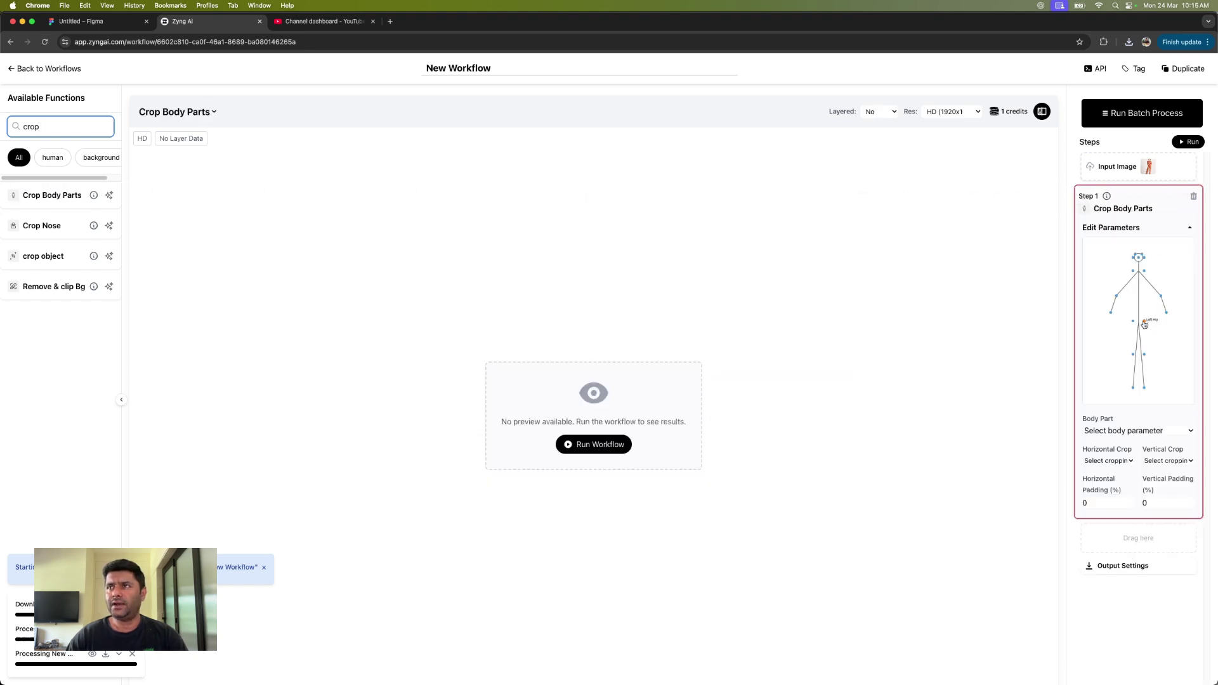
# Set the body part to Left Hip with vertical Crop from Bottom and horizontal No Crop, and run the workflow.
pyautogui.click(1145, 322)
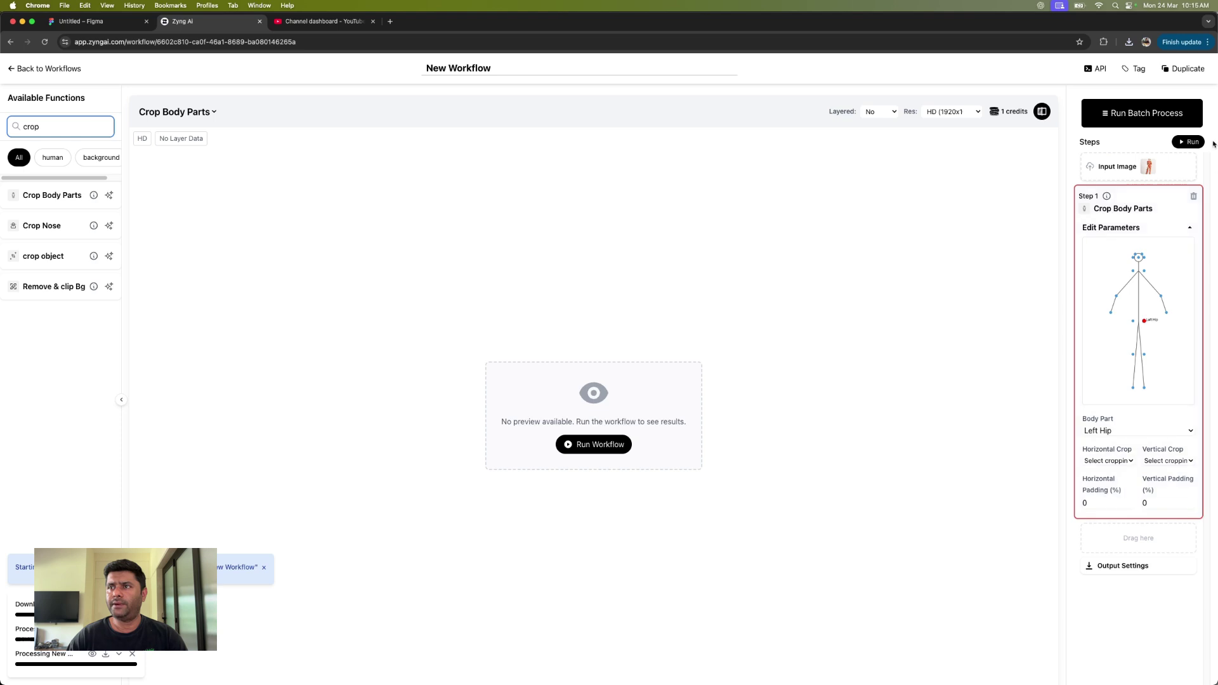
pyautogui.click(1162, 462)
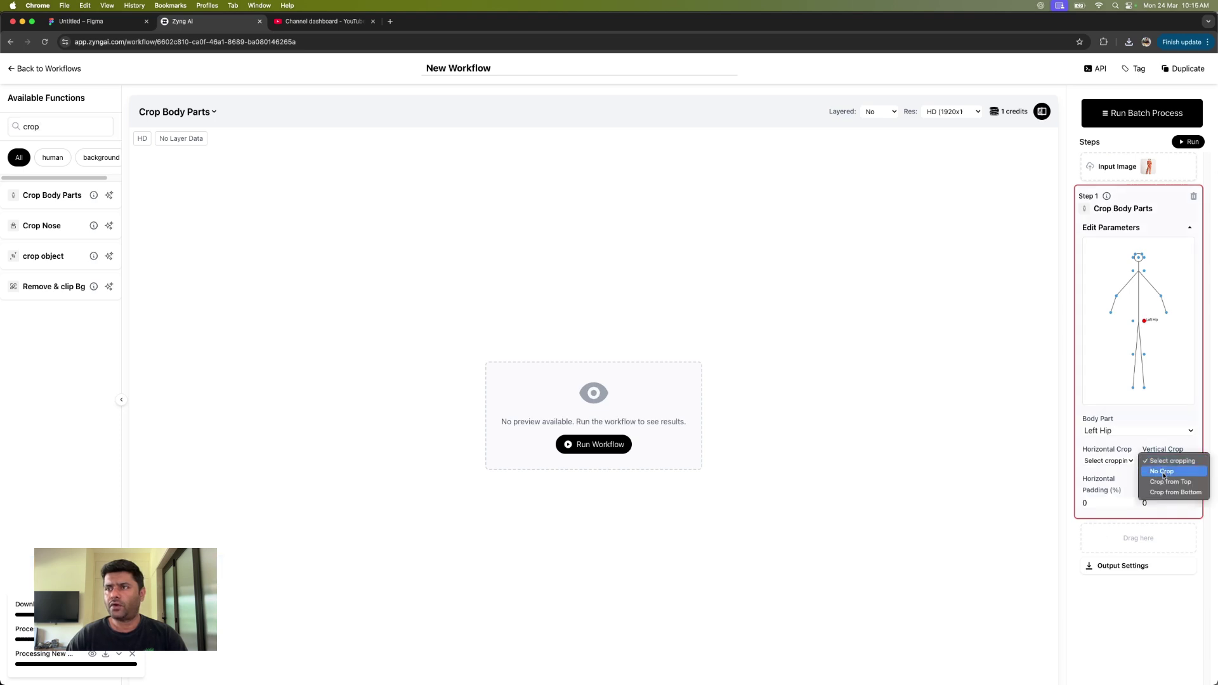
pyautogui.click(1167, 492)
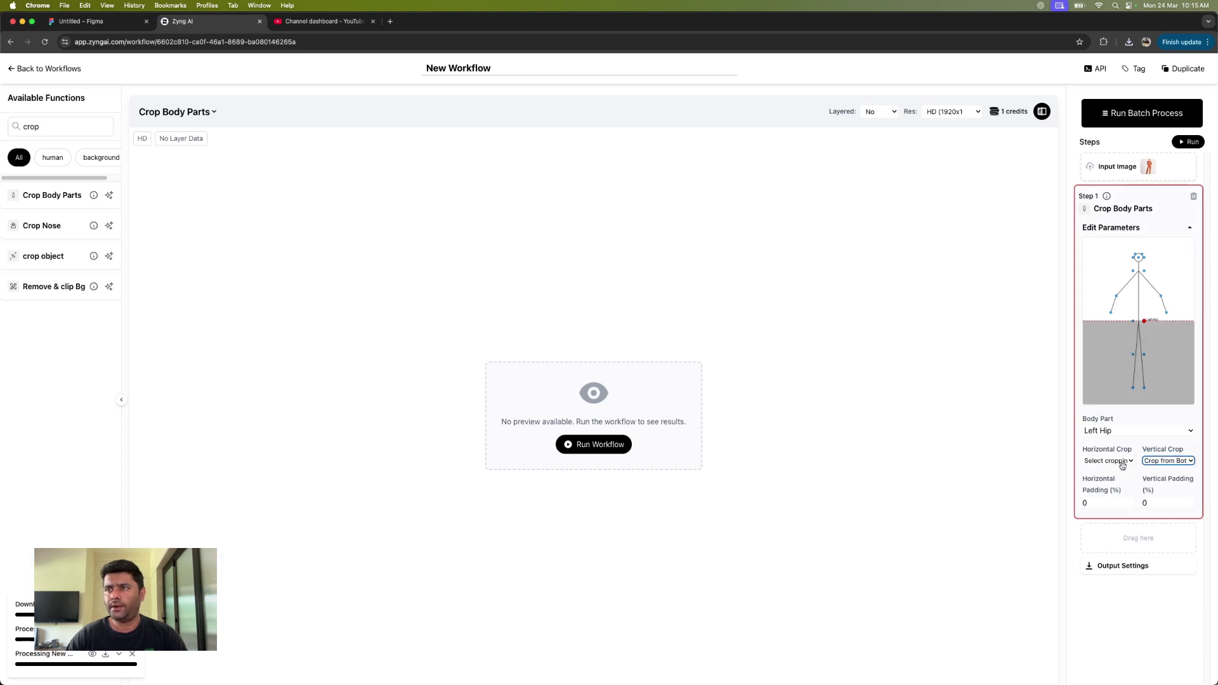
pyautogui.click(1112, 461)
pyautogui.click(1101, 471)
pyautogui.click(1186, 141)
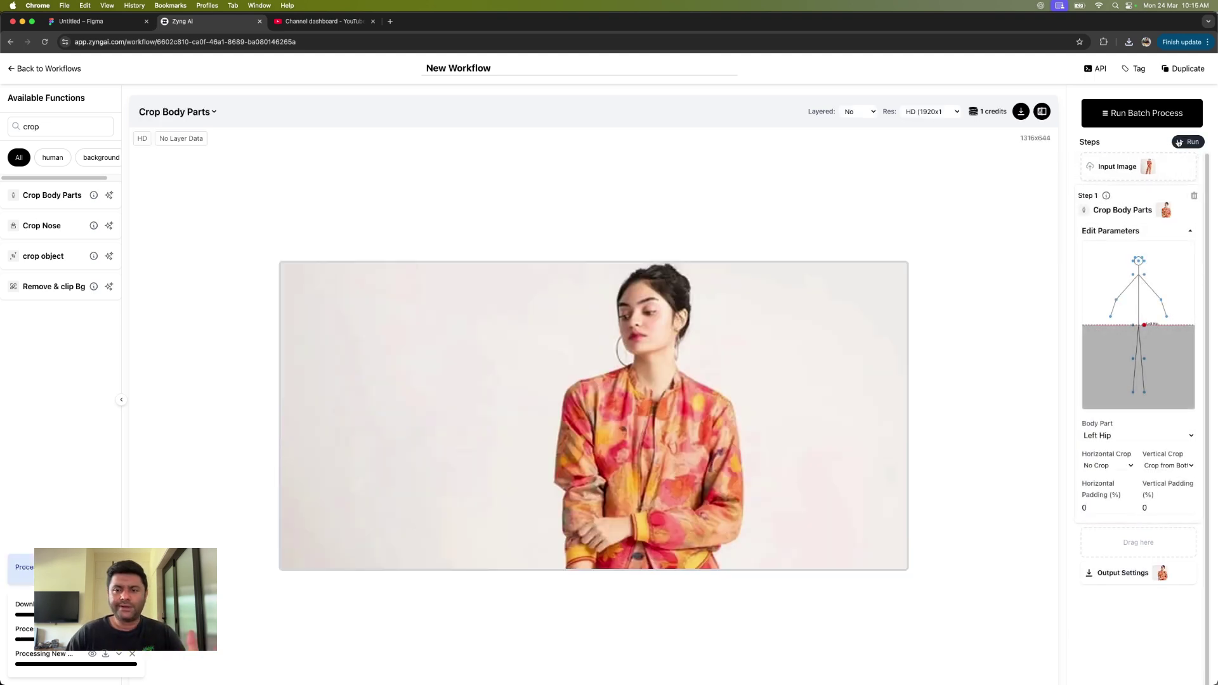
pyautogui.click(1189, 141)
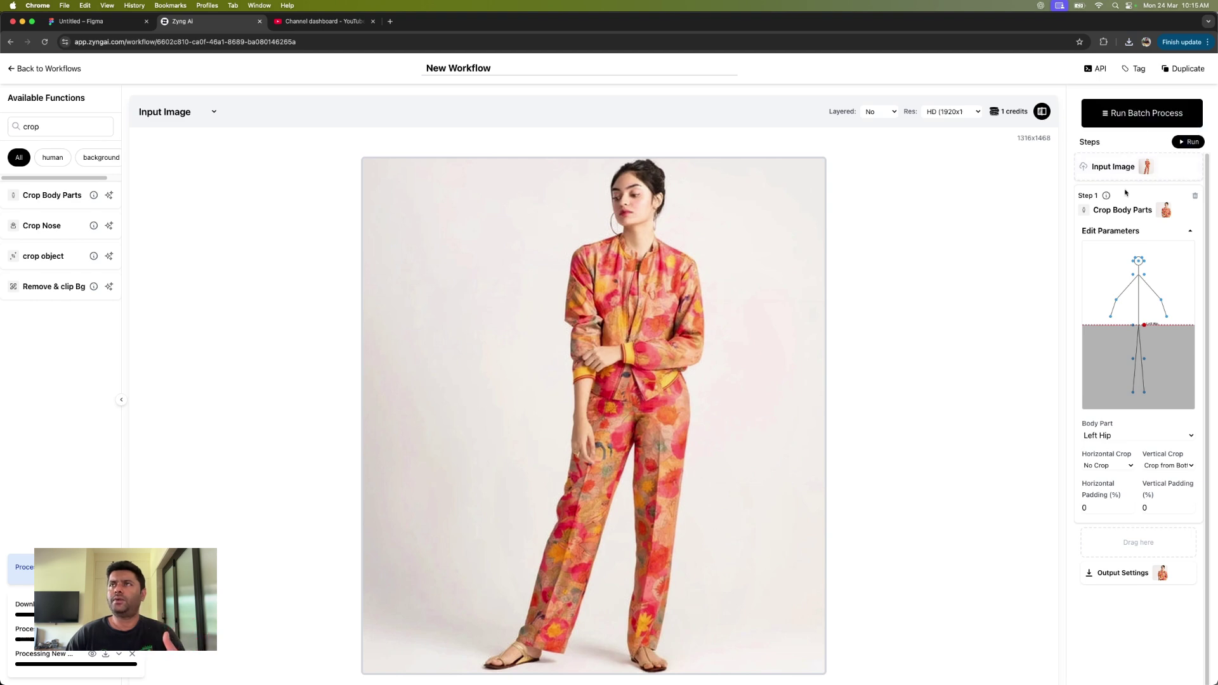
# Set up a new batch process, delete all previously selected images and browse to the "remove bg" folder for the image upload.
pyautogui.click(1149, 126)
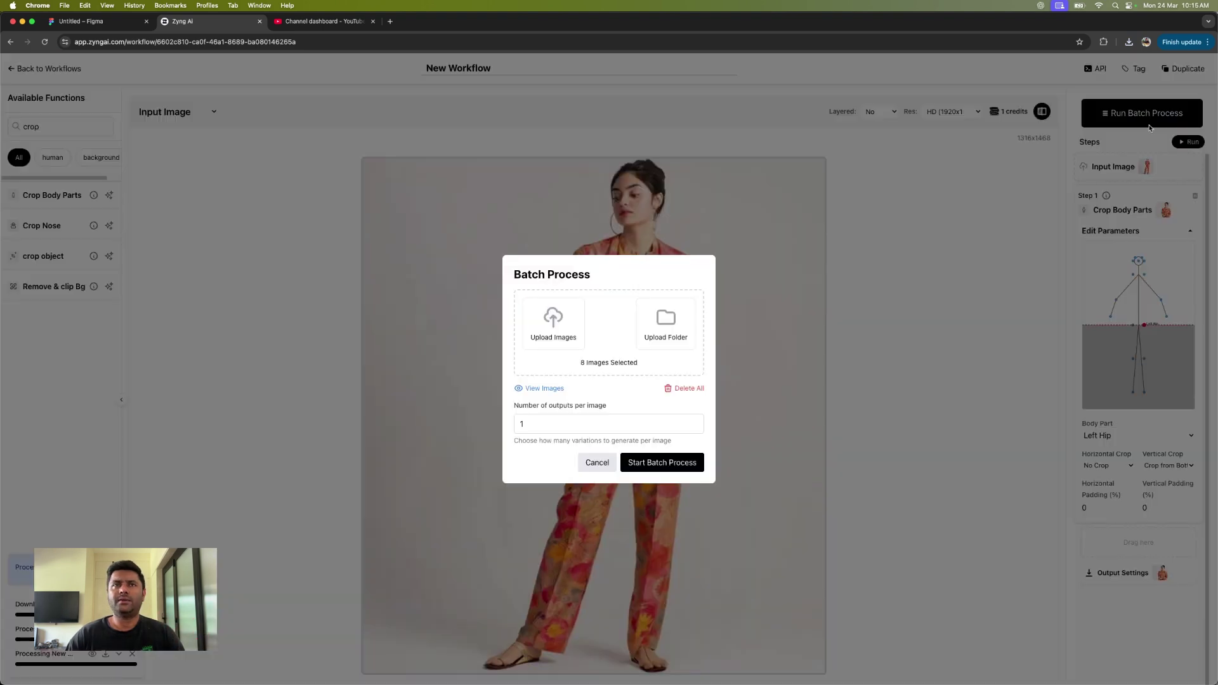
pyautogui.click(679, 388)
pyautogui.click(566, 343)
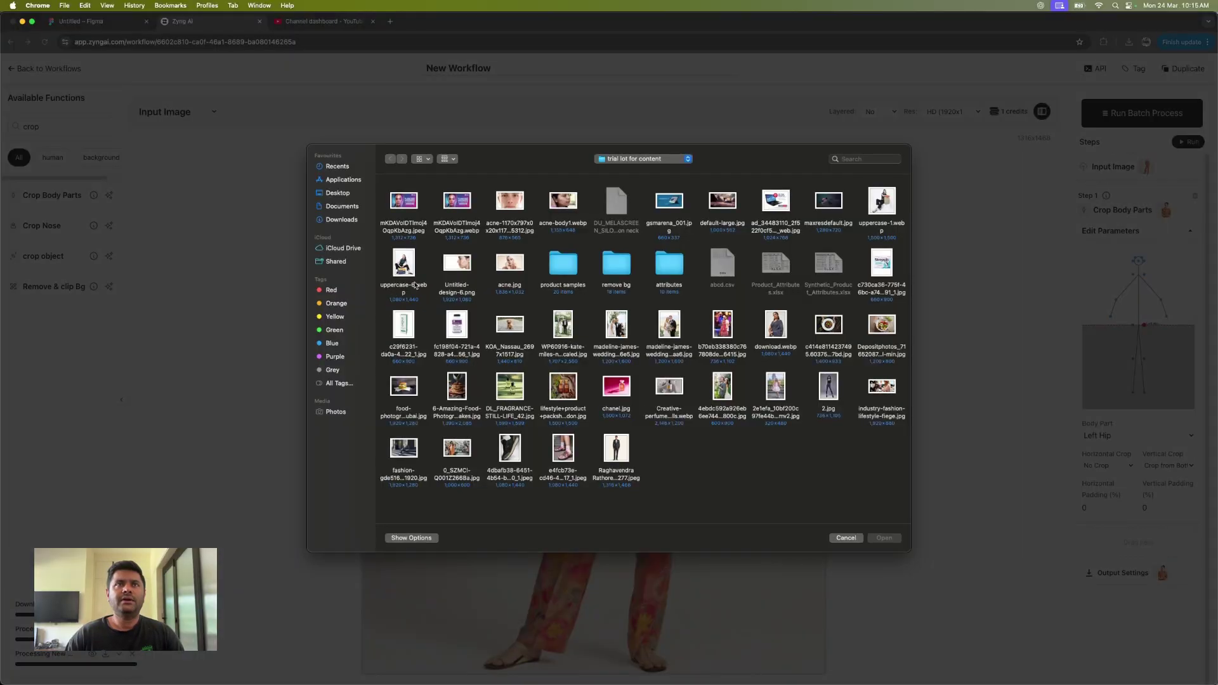
pyautogui.doubleClick(611, 272)
# Select six model photos, three in orange outfits, the two beside them in dark and green outfits, and the casual-young-man image, and start the batch process.
pyautogui.click(409, 230)
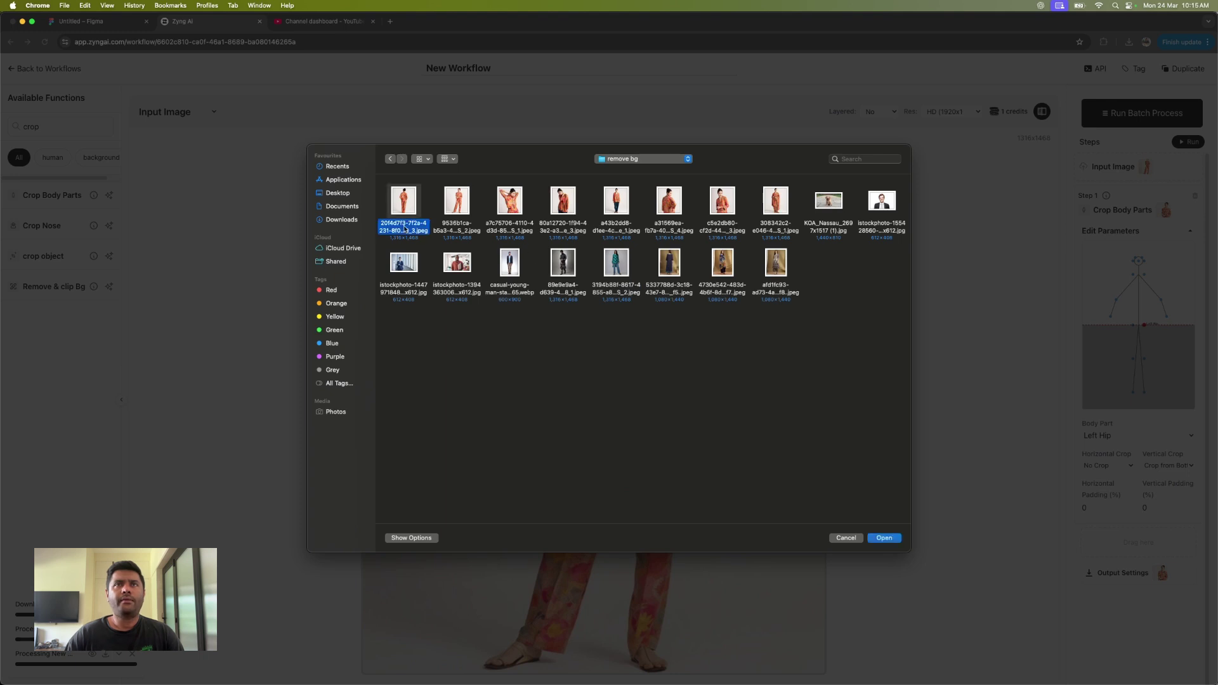
pyautogui.keyDown('super'); pyautogui.click(602, 230); pyautogui.keyUp('super')
pyautogui.keyDown('super'); pyautogui.click(672, 230); pyautogui.keyUp('super')
pyautogui.keyDown('super'); pyautogui.click(612, 289); pyautogui.keyUp('super')
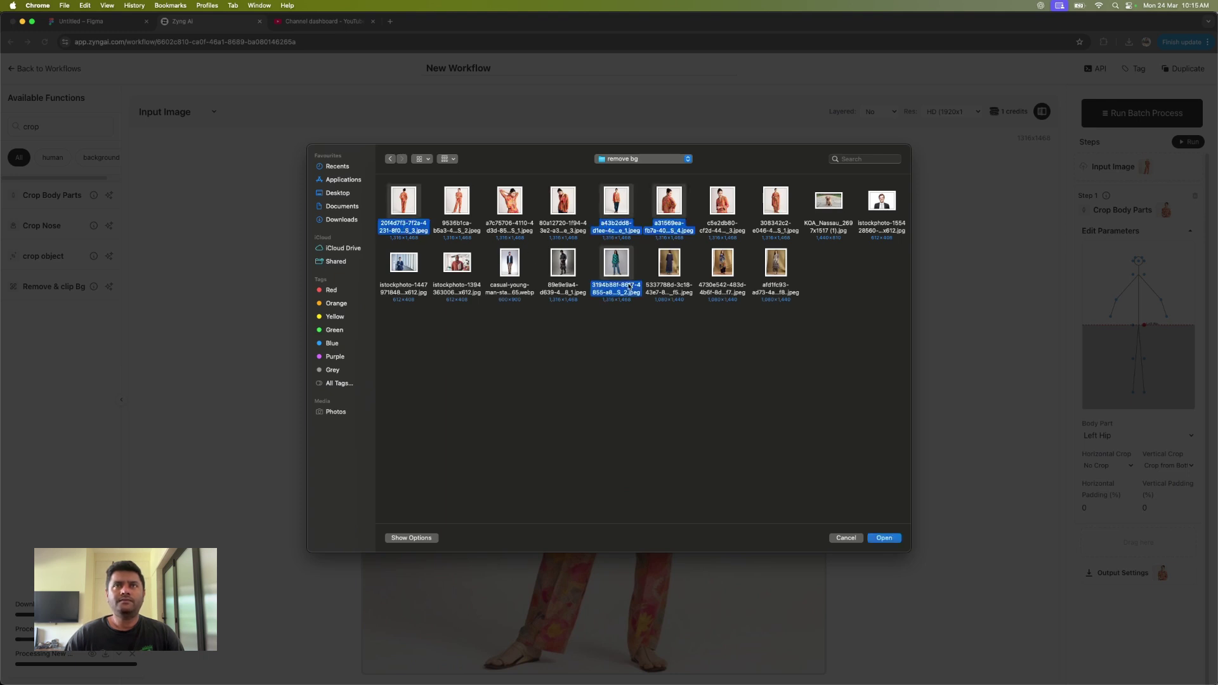
pyautogui.keyDown('super'); pyautogui.click(564, 287); pyautogui.keyUp('super')
pyautogui.keyDown('super'); pyautogui.click(514, 292); pyautogui.keyUp('super')
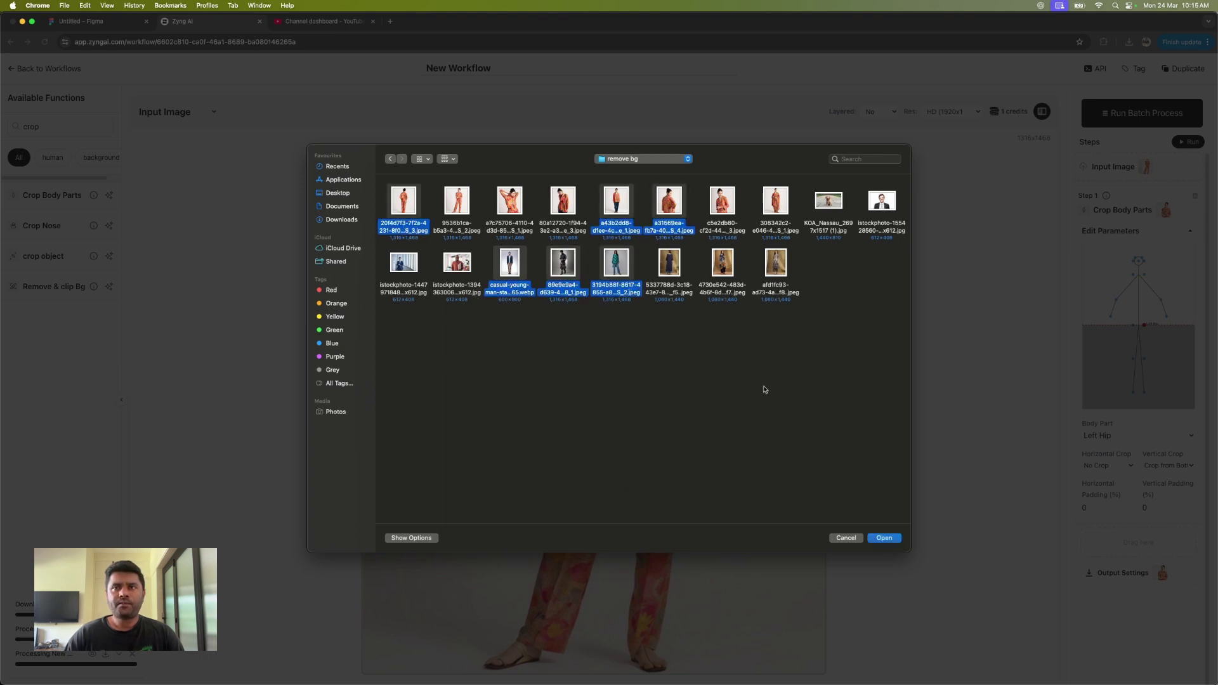
pyautogui.click(883, 538)
pyautogui.click(670, 459)
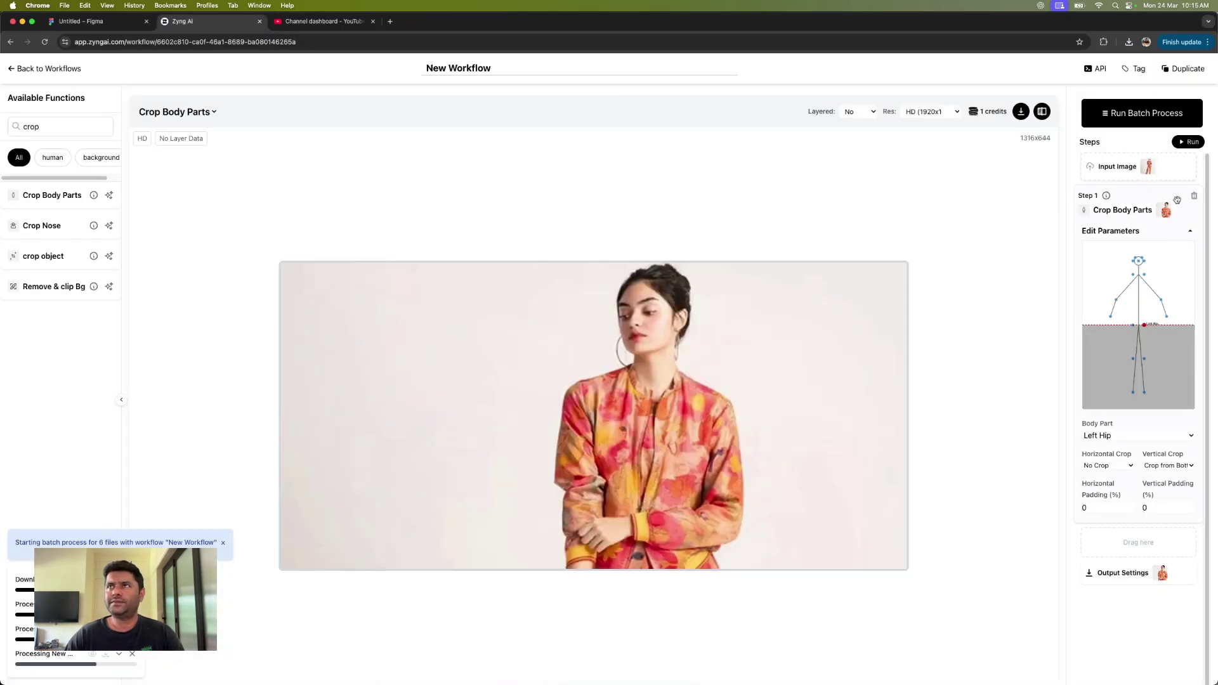
# Download the Crop Body Parts result with the file name New Workflow, and open the results of the latest batch.
pyautogui.click(1021, 112)
pyautogui.click(682, 413)
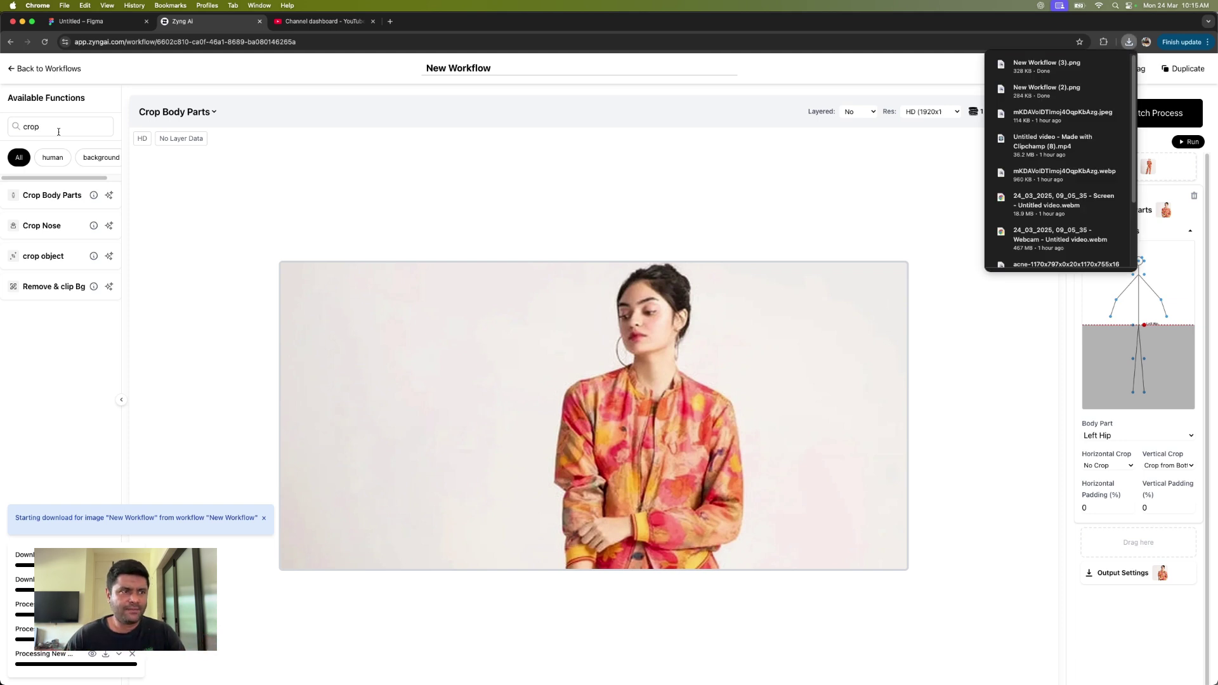
pyautogui.click(92, 654)
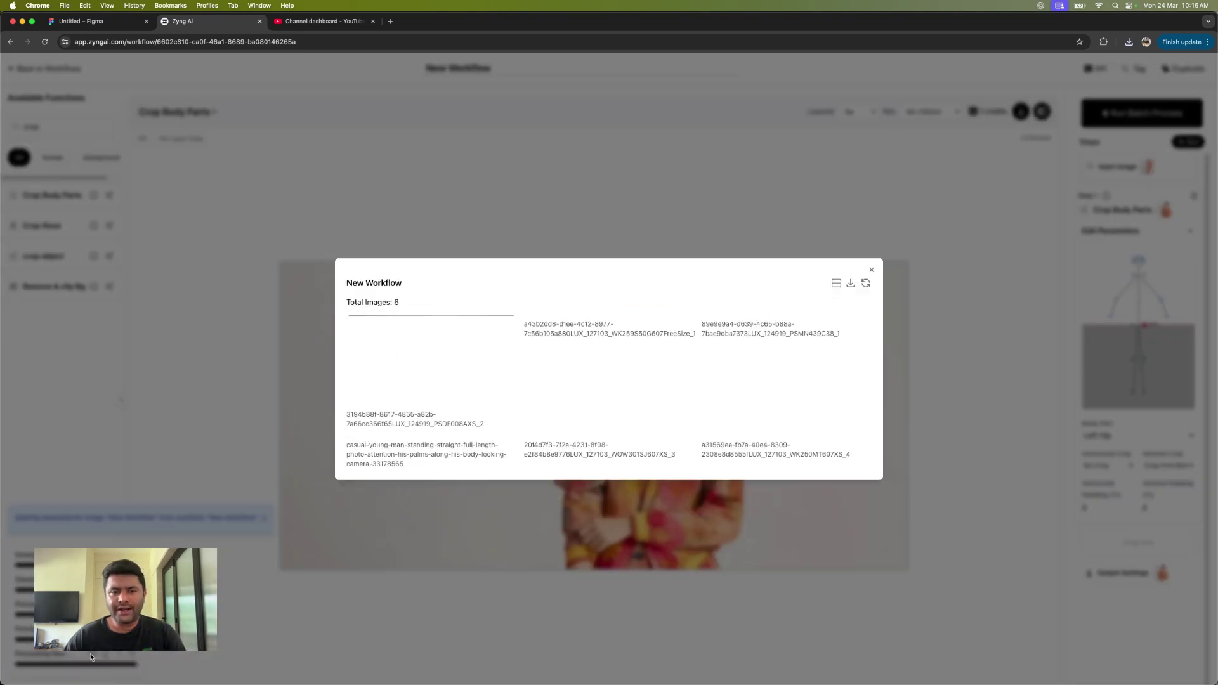